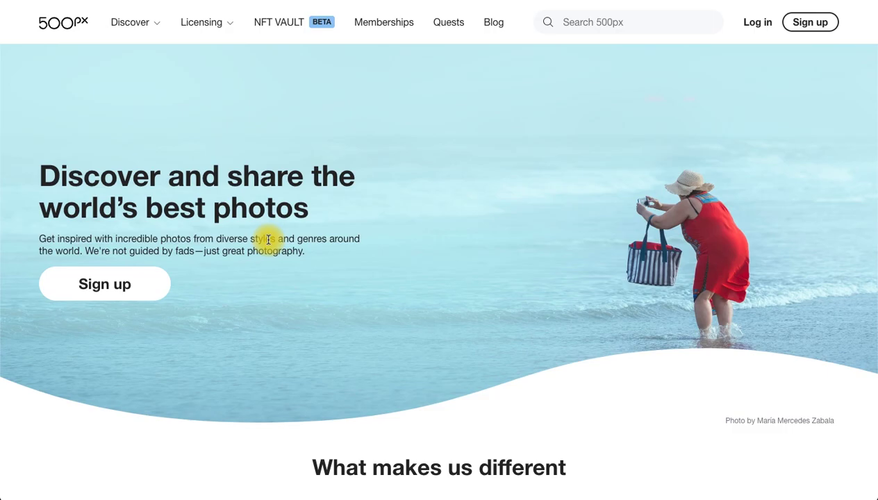
scroll(268, 239, down, 20)
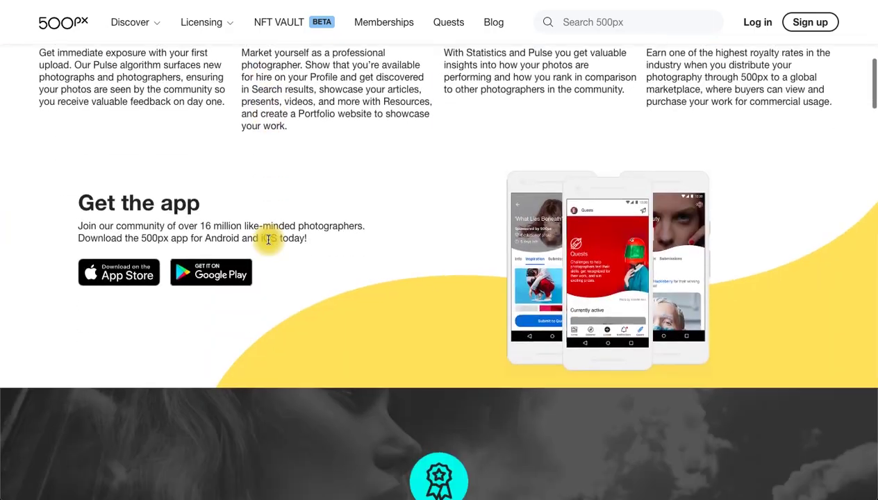
scroll(153, 270, up, 5)
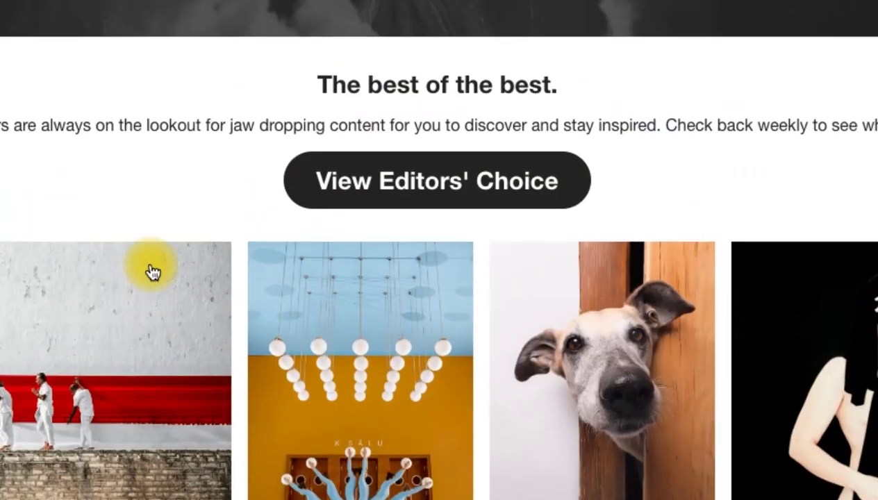
scroll(425, 349, down, 2)
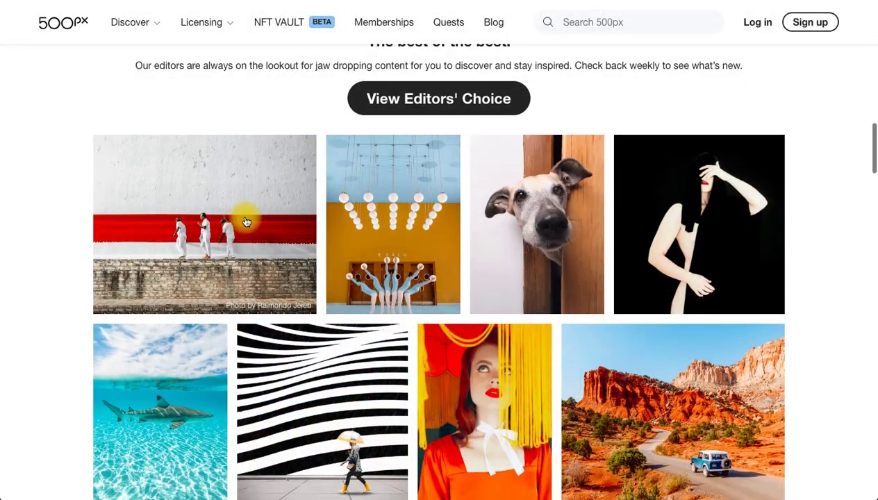
scroll(374, 428, down, 1)
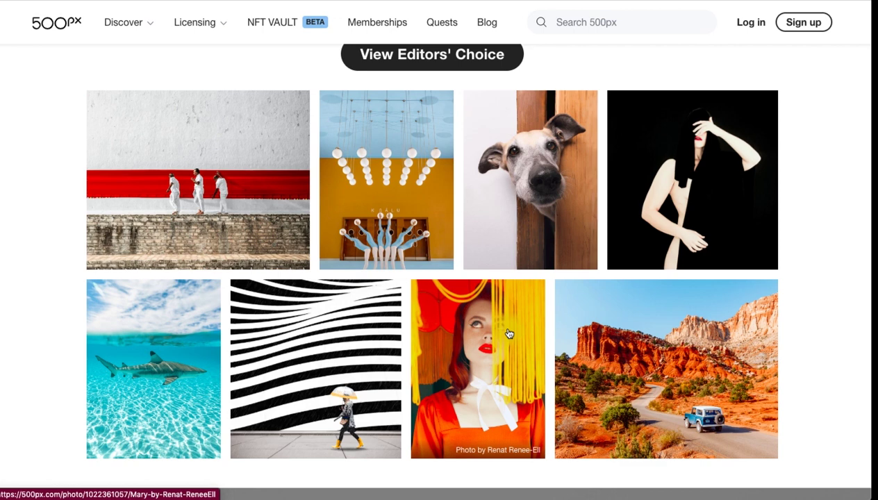
scroll(509, 334, up, 1)
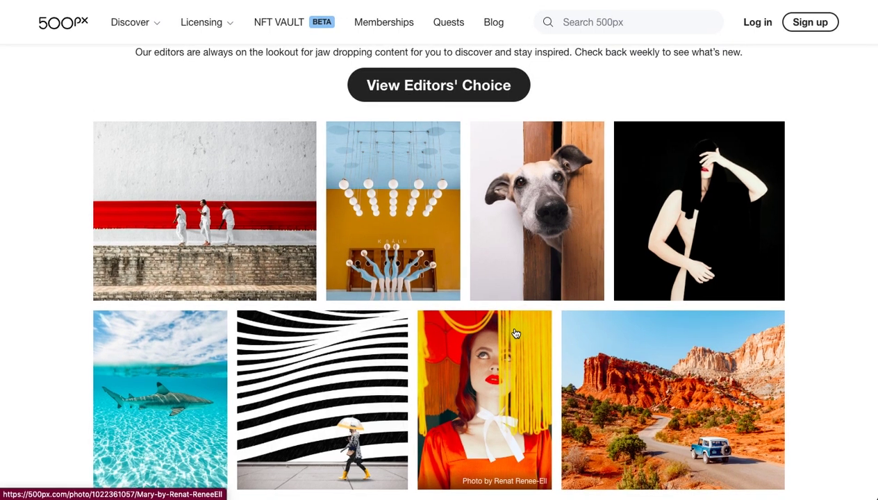
scroll(515, 333, up, 2)
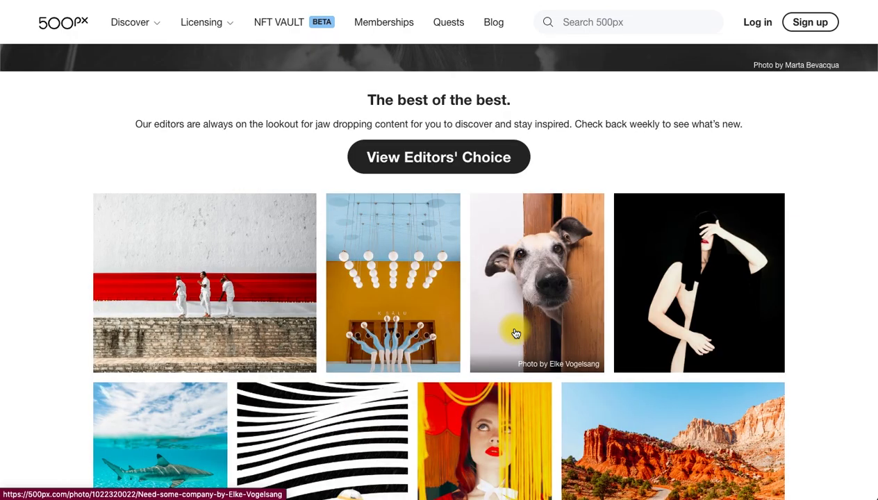
scroll(516, 334, up, 15)
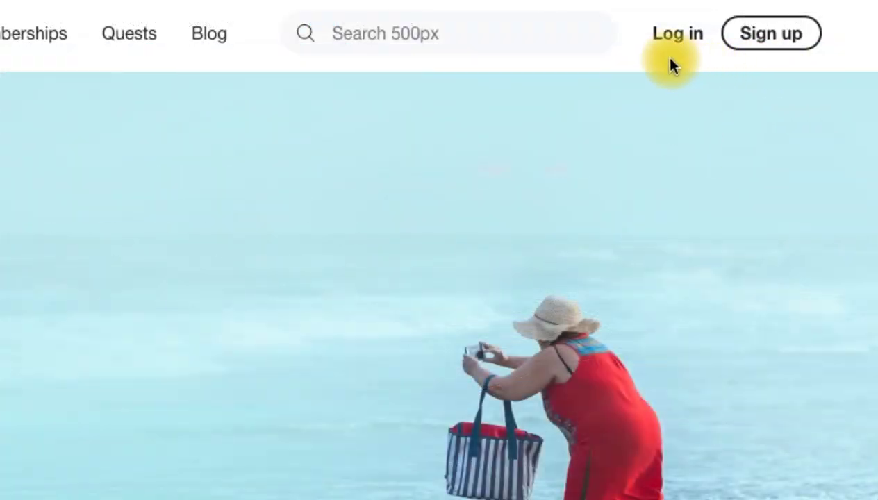
Step: Sign up for a 500px account by email, accepting the terms and using the saved address and a pasted password
click(766, 46)
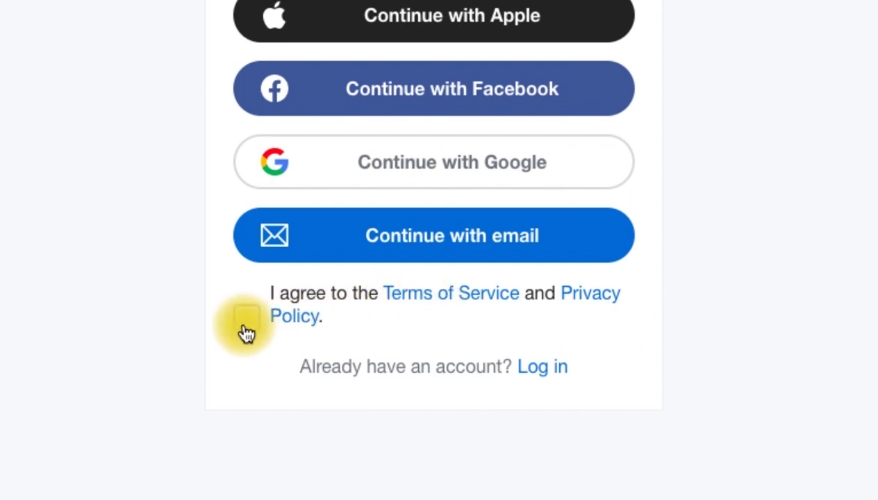
click(247, 332)
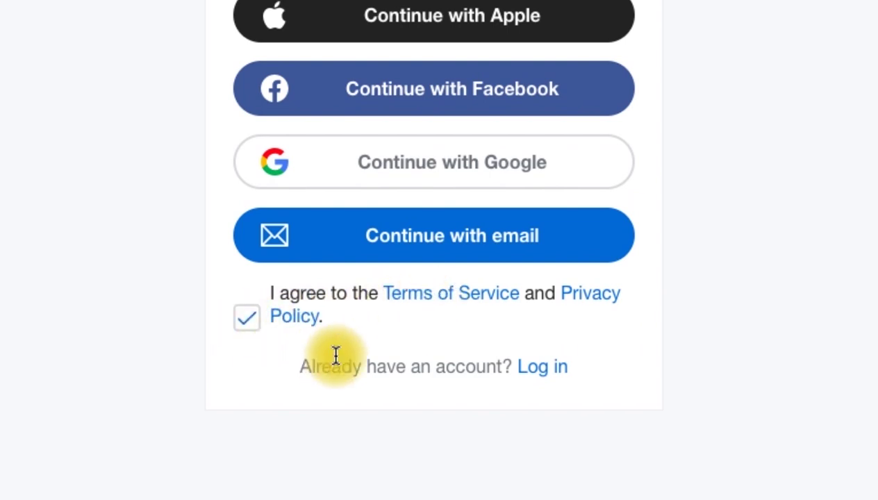
click(436, 249)
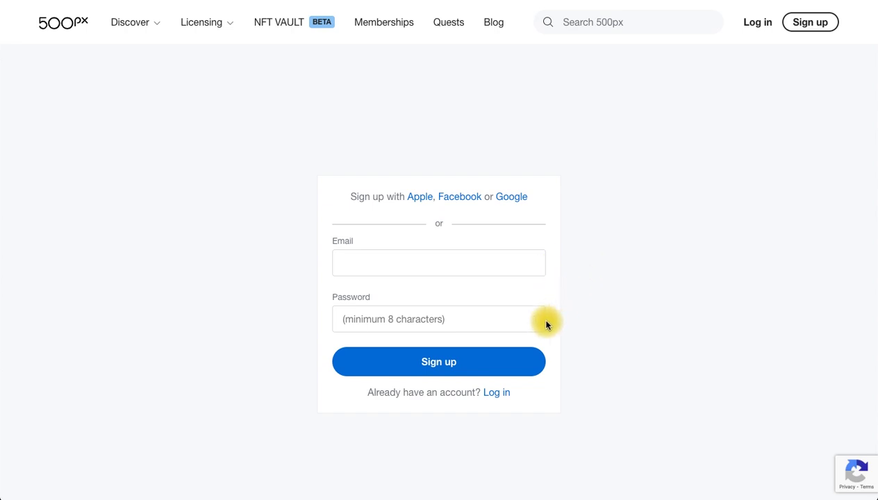
click(497, 260)
click(480, 295)
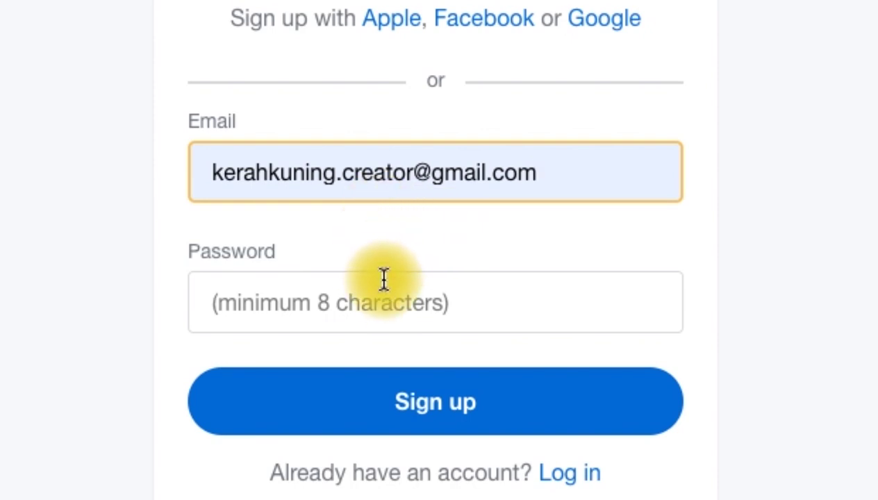
click(396, 299)
key(ctrl+v)
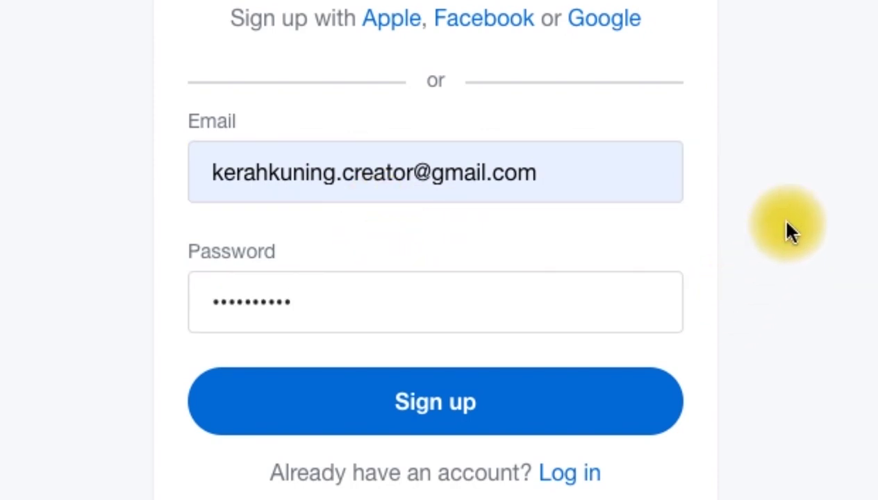
click(538, 406)
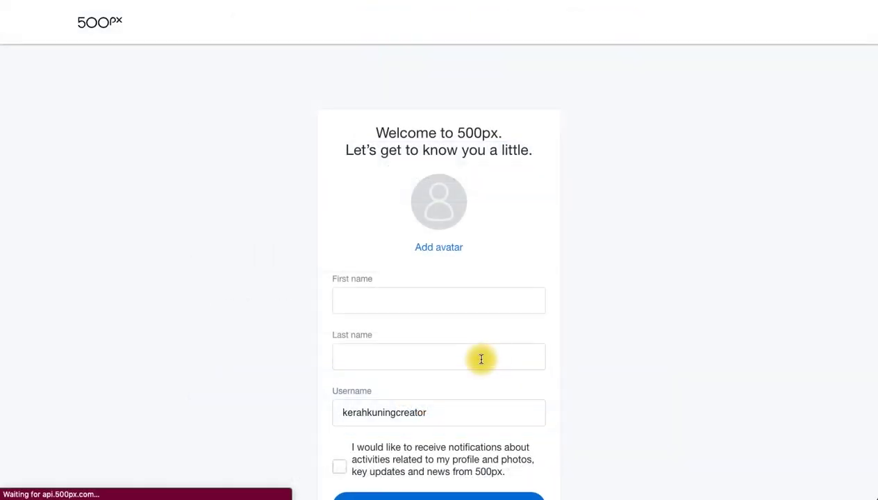
Step: Fill in the first and last name on the welcome form, opt into notification emails, and continue
scroll(547, 286, down, 1)
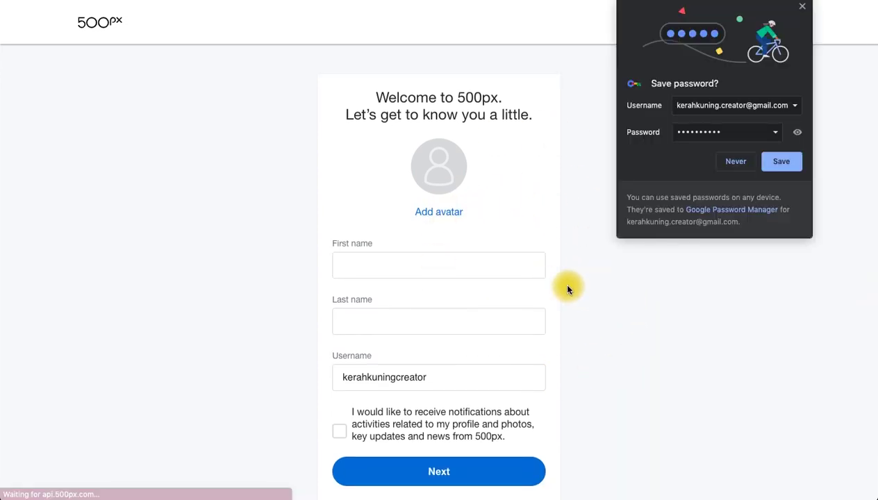
click(472, 272)
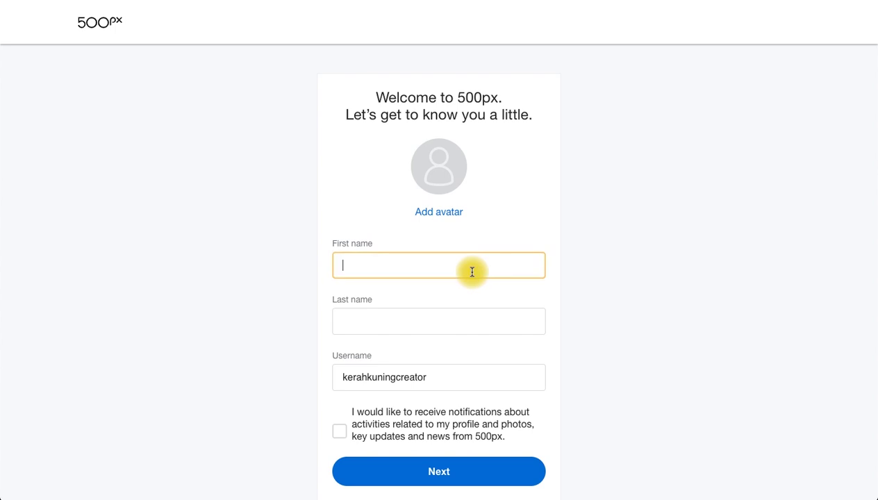
text(kerah)
click(439, 325)
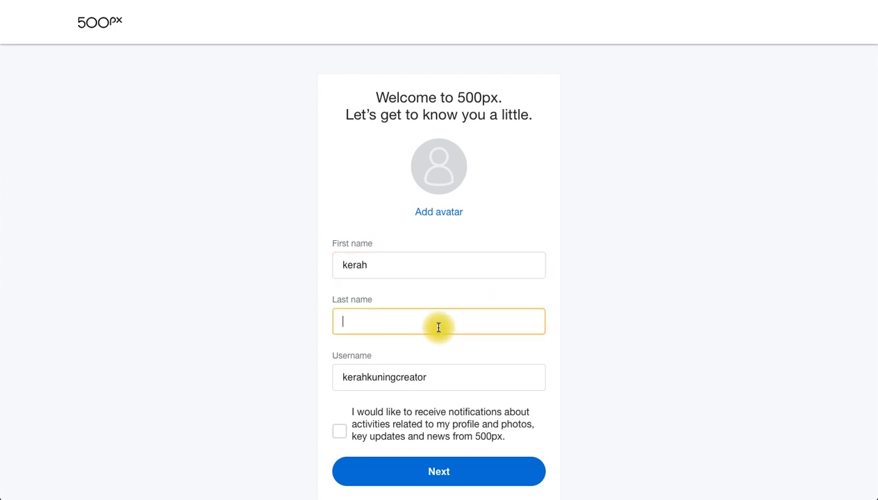
text(kuning)
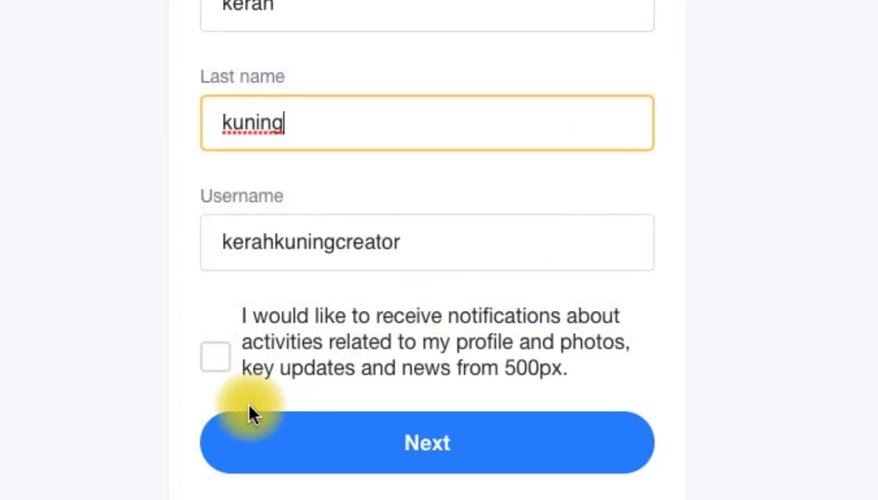
click(215, 357)
click(410, 462)
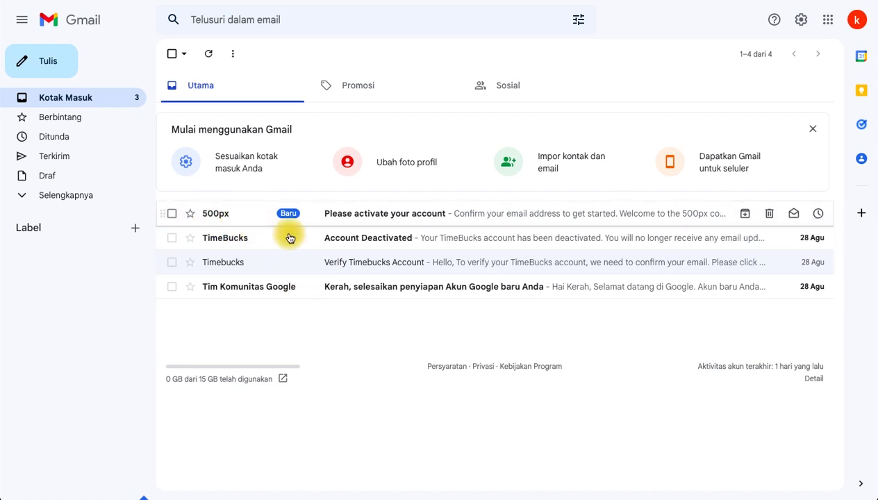
Step: Verify the new account from the 500px 'Please activate your account' email in Gmail
click(372, 217)
scroll(358, 255, down, 2)
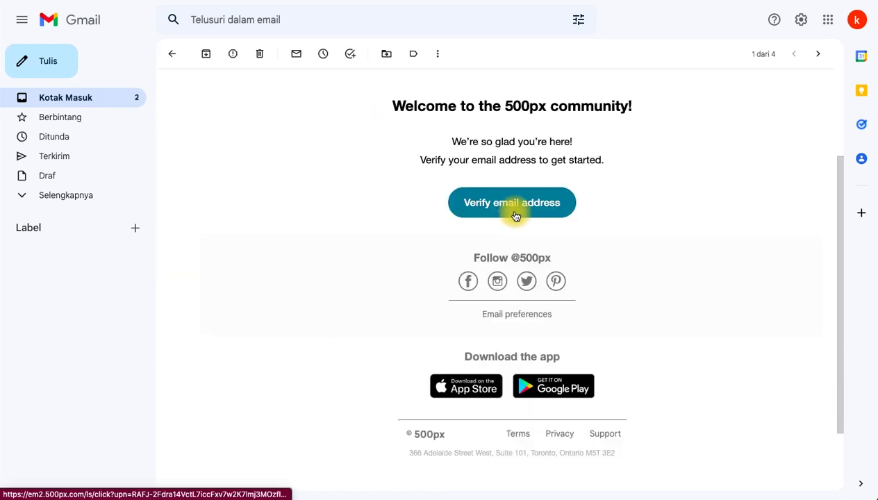
click(516, 209)
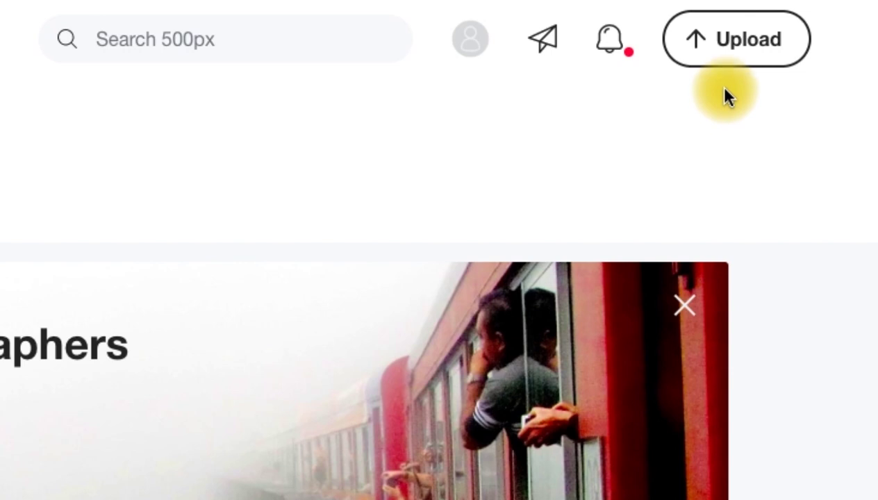
Step: Go to the 500px Upload page from the top bar
click(745, 50)
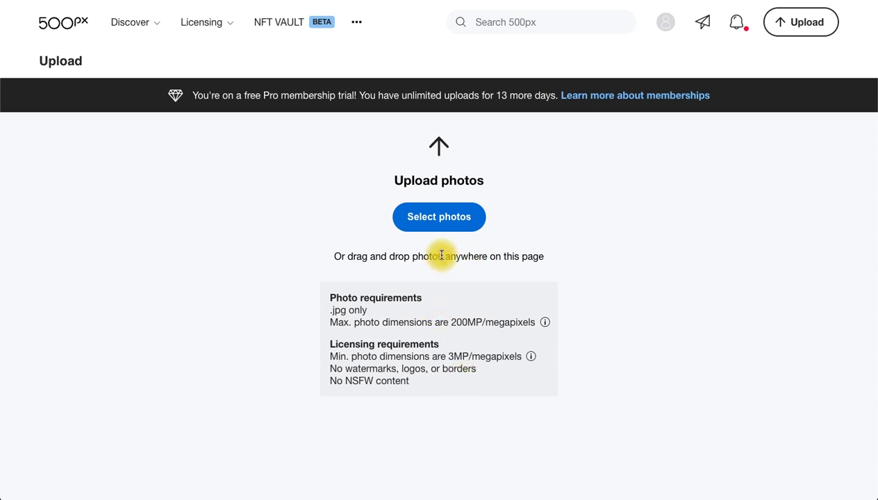
Step: Upload pexels-jessica-lewis-creative-189857.jpg from the Downloads folder
click(441, 223)
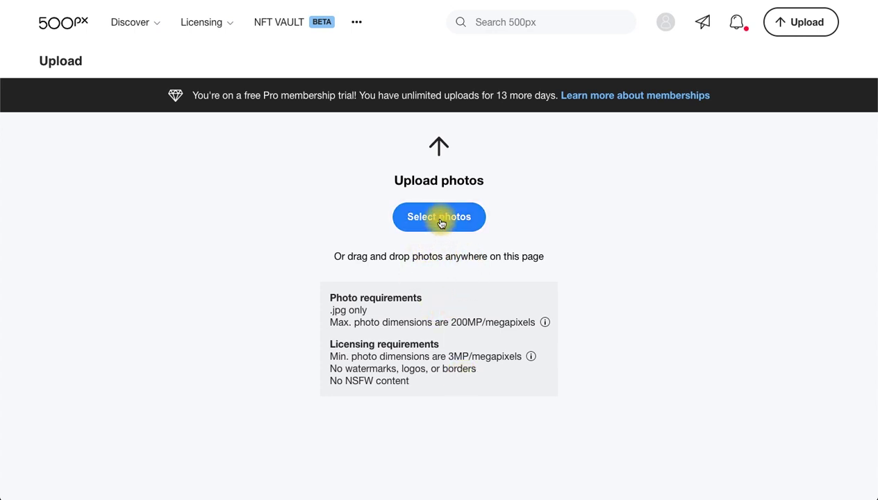
scroll(327, 131, down, 5)
click(320, 137)
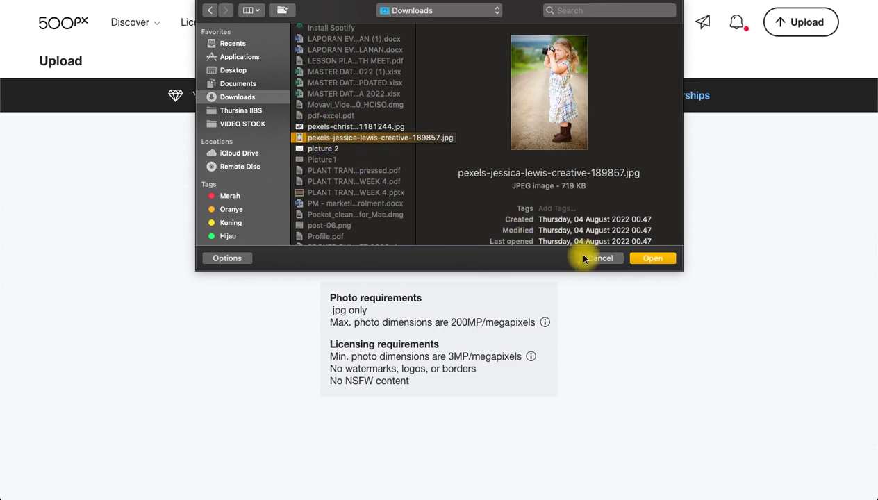
click(657, 257)
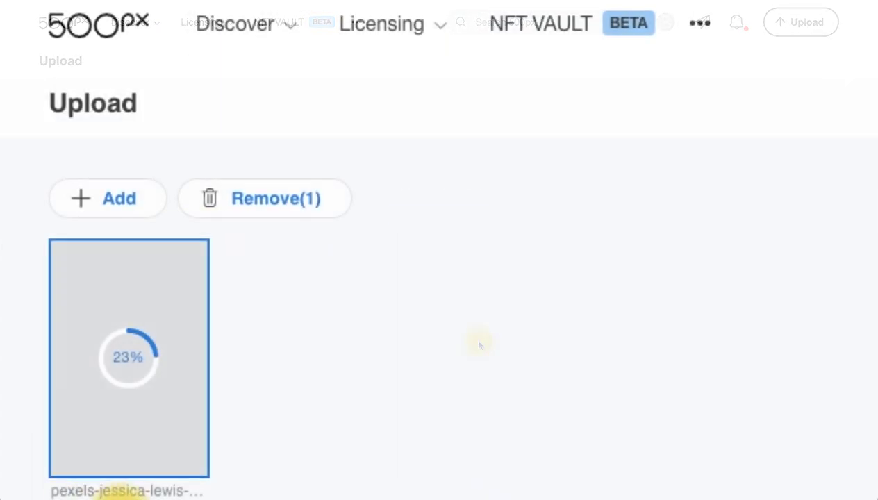
mouse_move(55, 351)
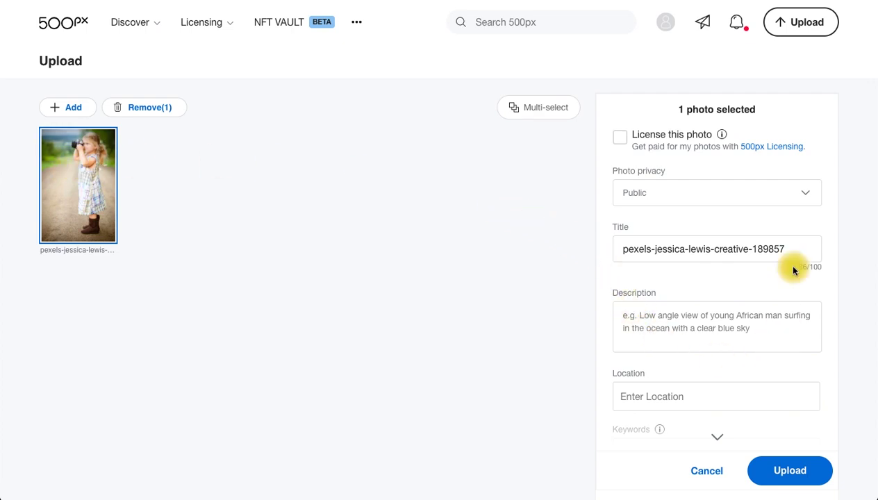
Step: Offer the photo for licensing, mark it as showing people, and keep its privacy Public
scroll(661, 338, down, 4)
scroll(662, 339, up, 5)
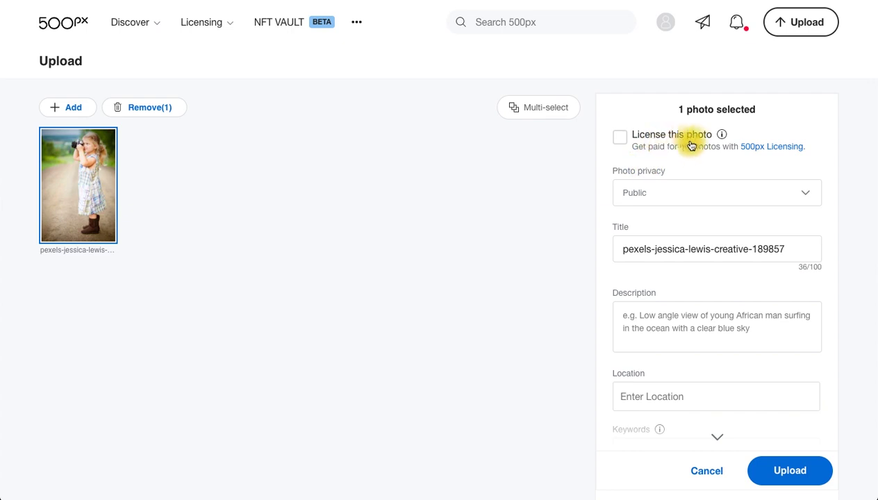
click(621, 139)
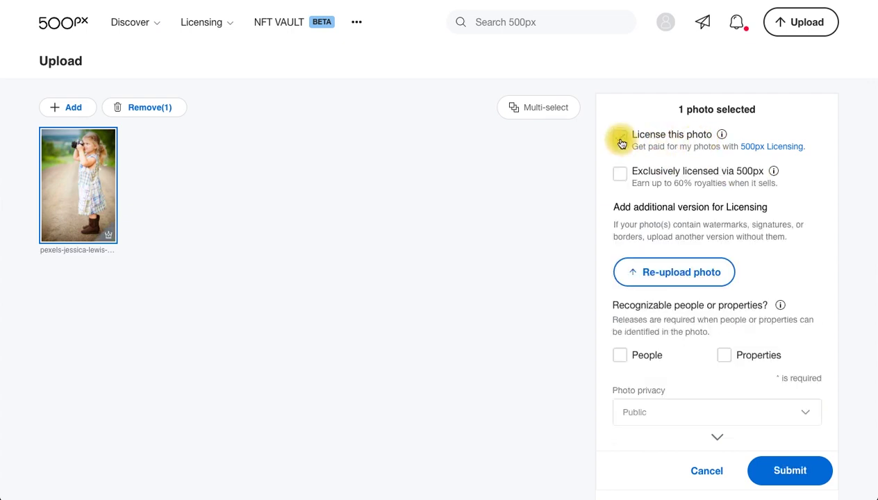
scroll(603, 228, down, 2)
scroll(611, 233, down, 1)
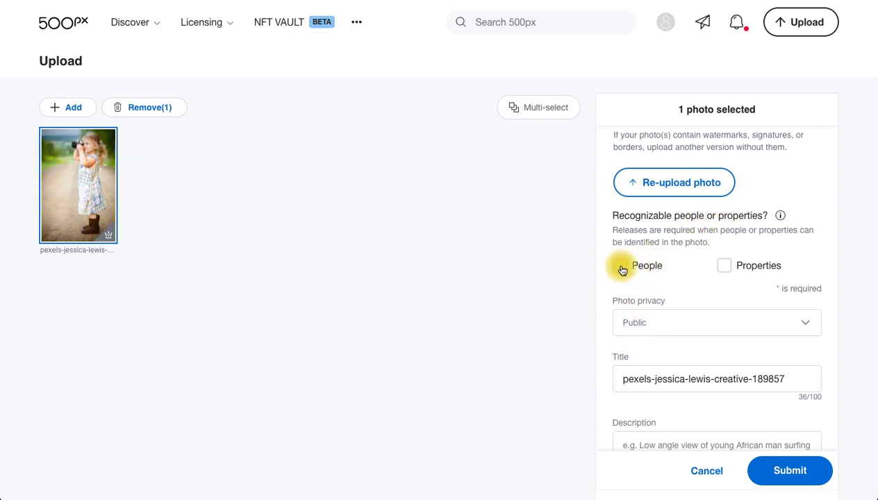
click(618, 267)
scroll(611, 354, down, 2)
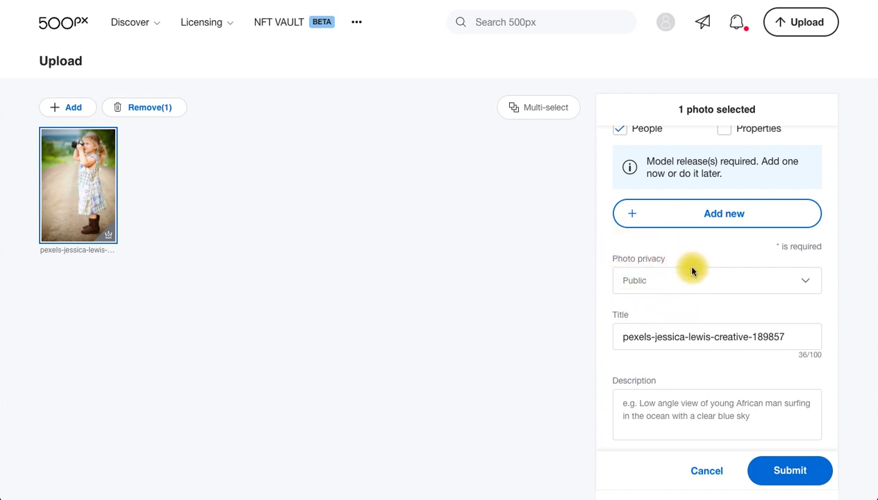
click(683, 286)
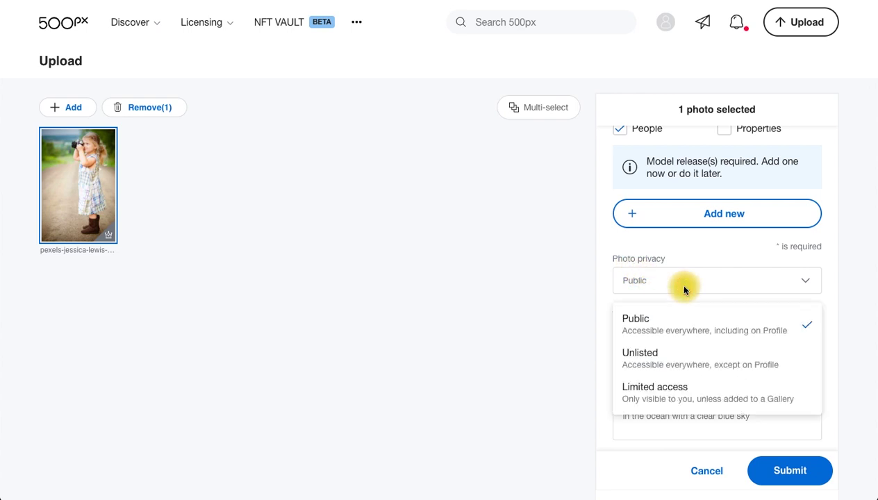
click(671, 331)
Step: Title the photo 'a girl with camera' and describe it as 'a girl holding a camera to take a picture'
click(799, 335)
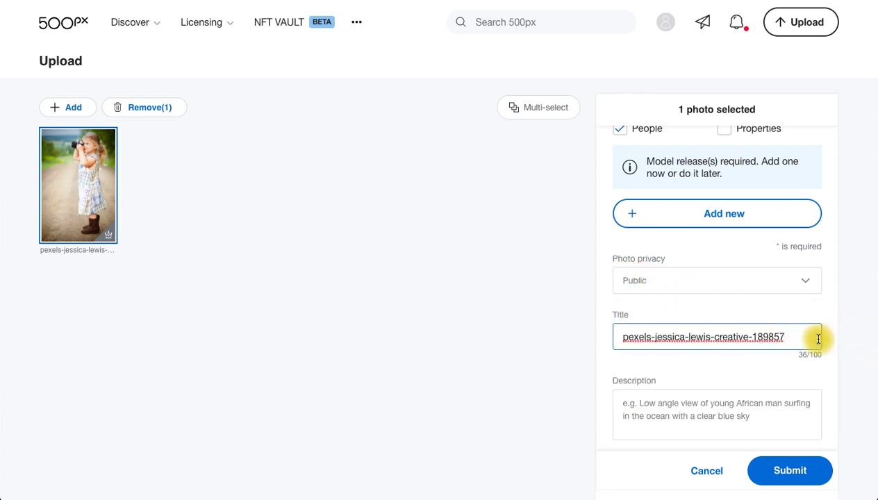
triple_click(818, 339)
text(a )
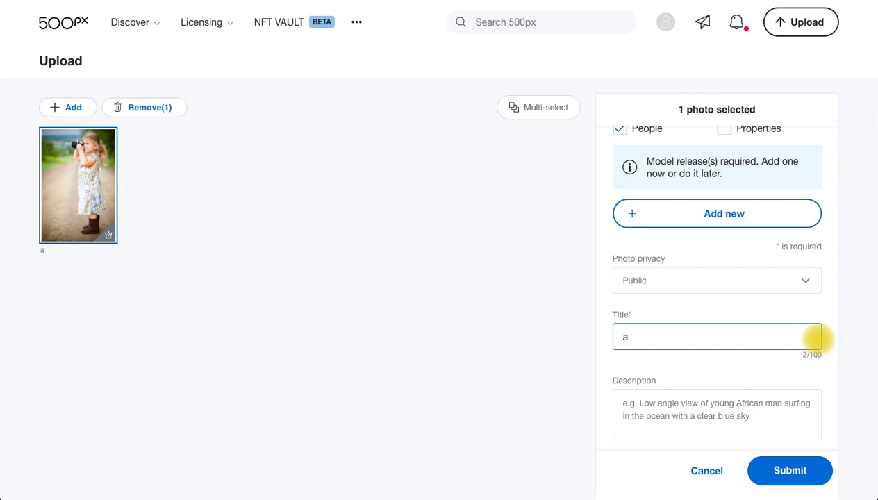
text(girl with ca)
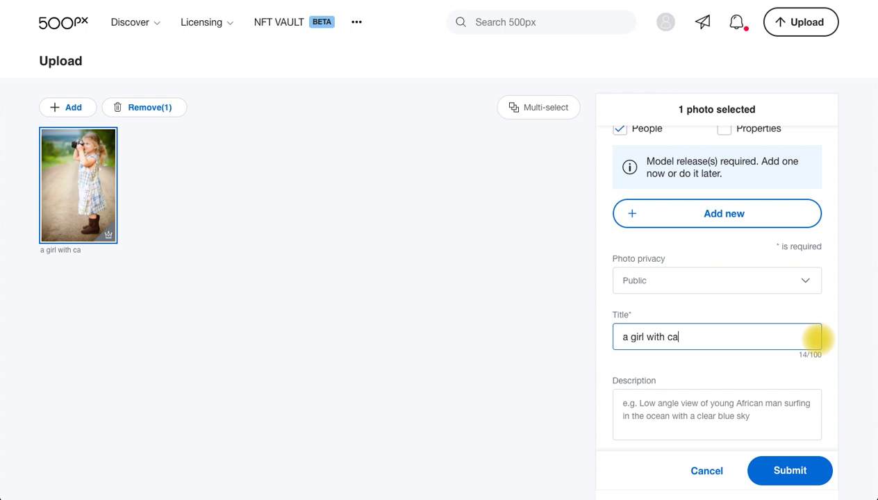
text(mera)
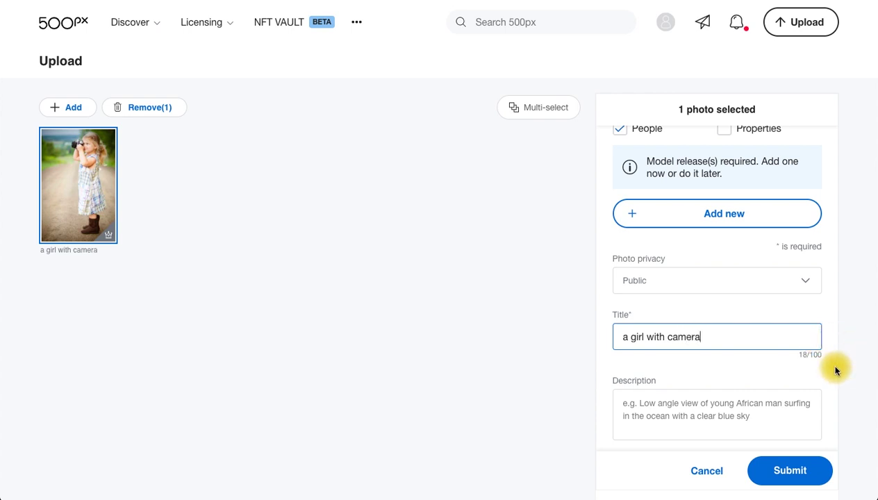
click(836, 371)
scroll(817, 379, down, 2)
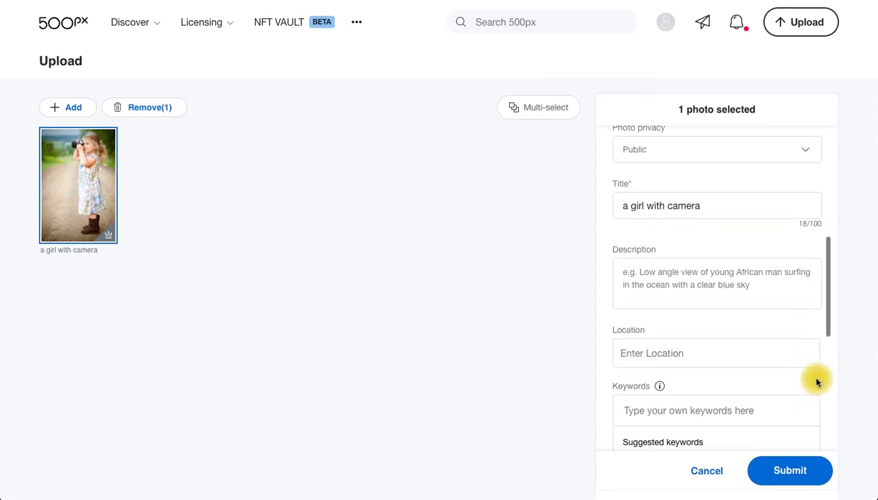
click(640, 272)
text(a girl h)
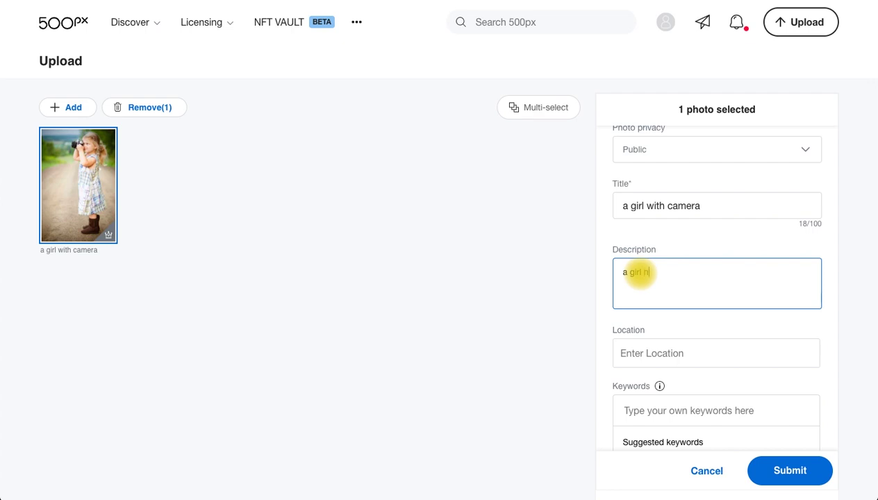
text(olding a camera to take a pi)
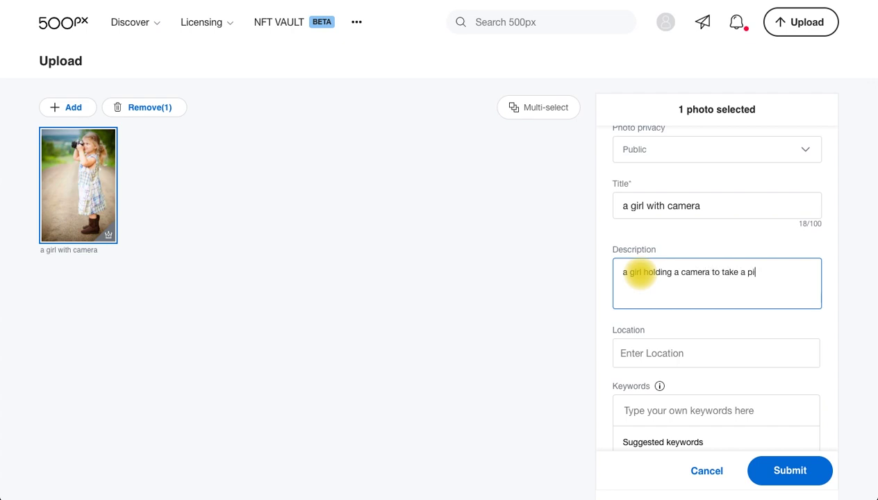
text(cture)
click(833, 335)
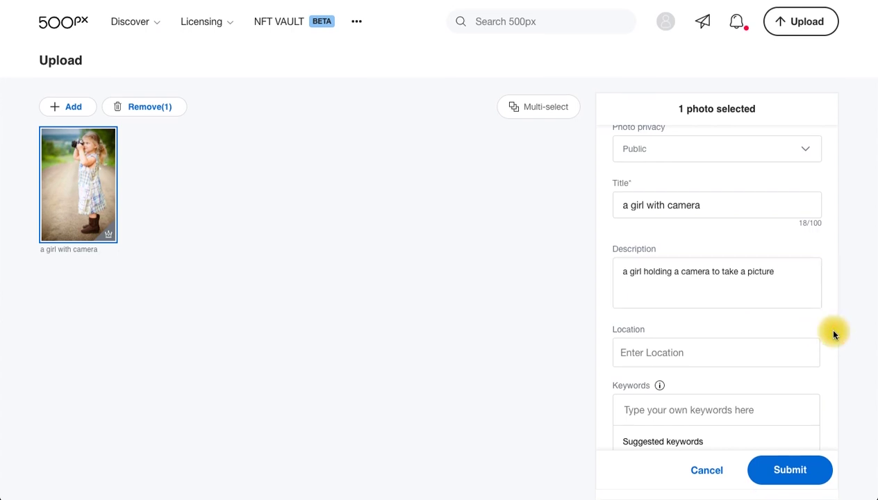
Step: Set the photo location to Australia
scroll(761, 304, down, 3)
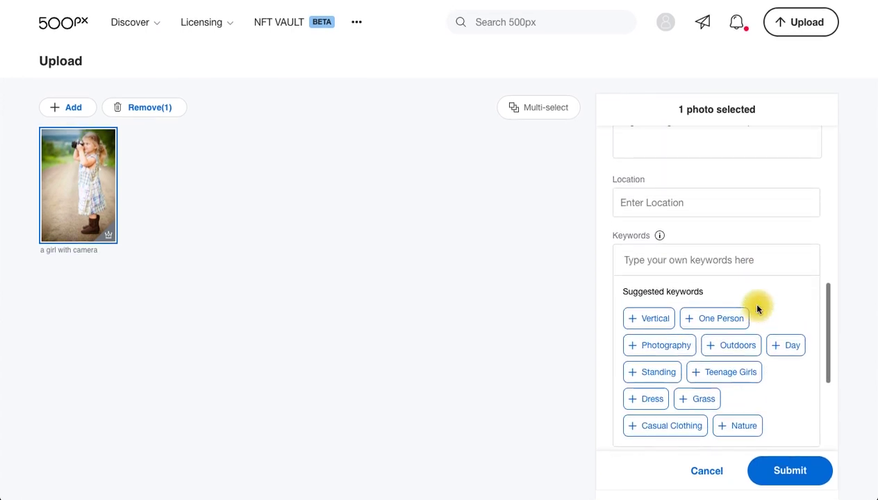
click(677, 205)
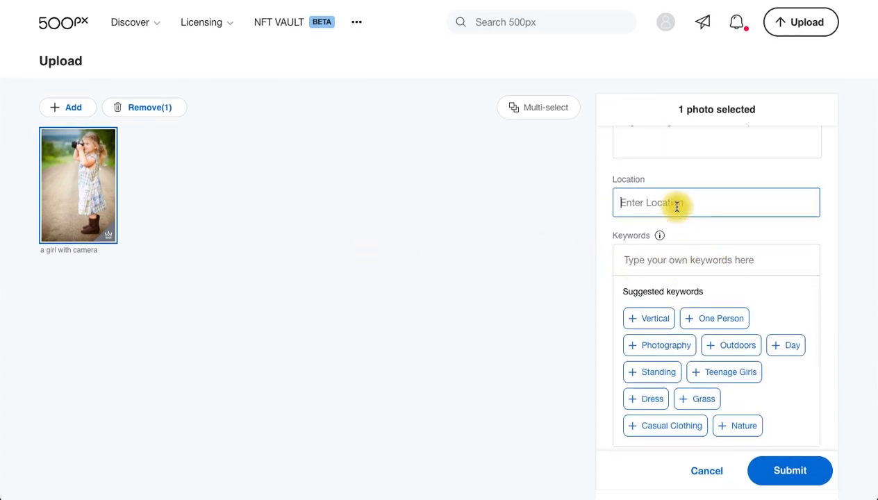
text(Austr)
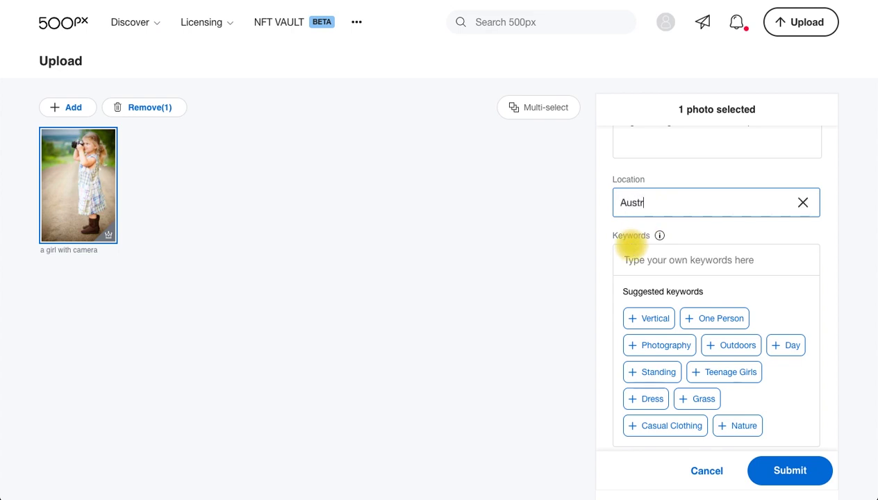
text(alia)
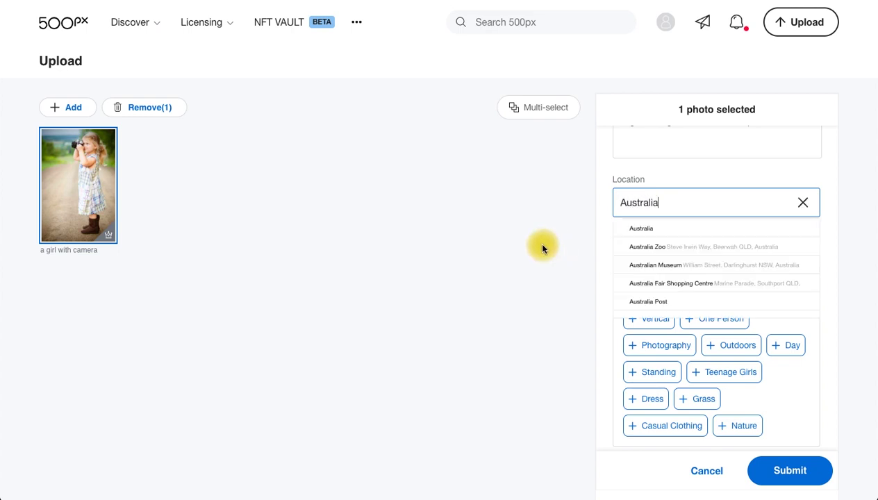
click(657, 228)
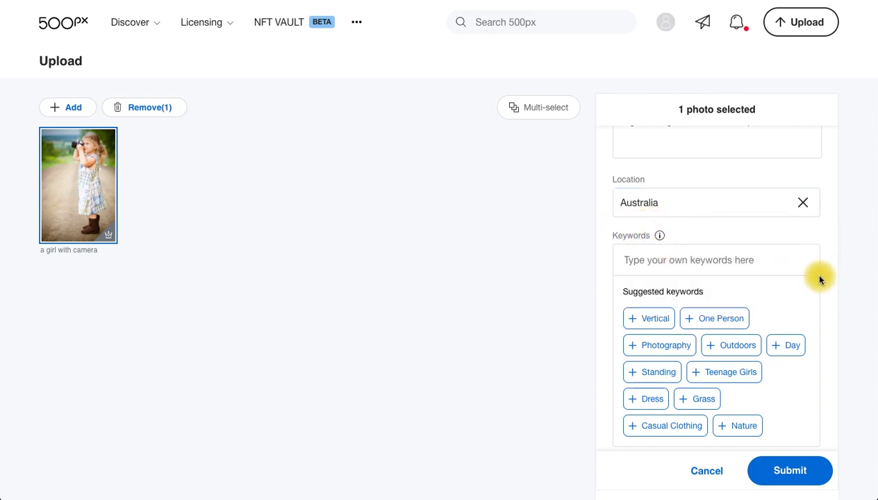
Step: Add the suggested keywords Photography, Casual Clothing and Teenage Girls
scroll(819, 277, down, 1)
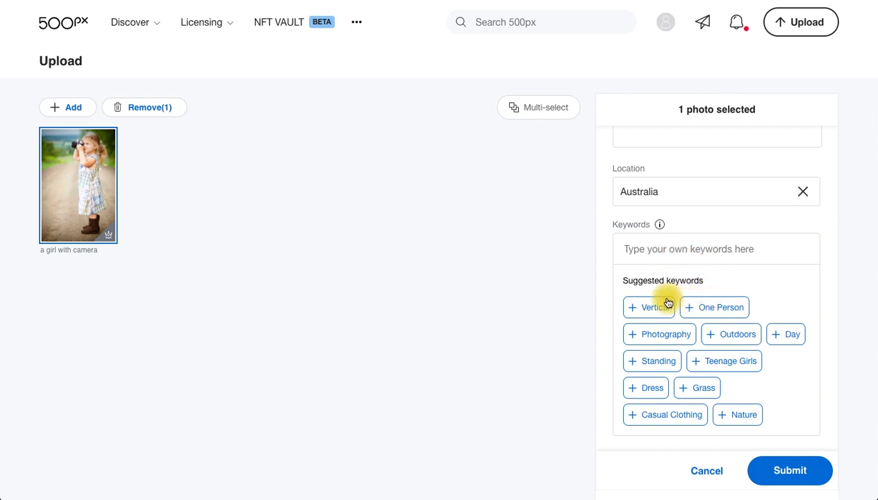
click(634, 338)
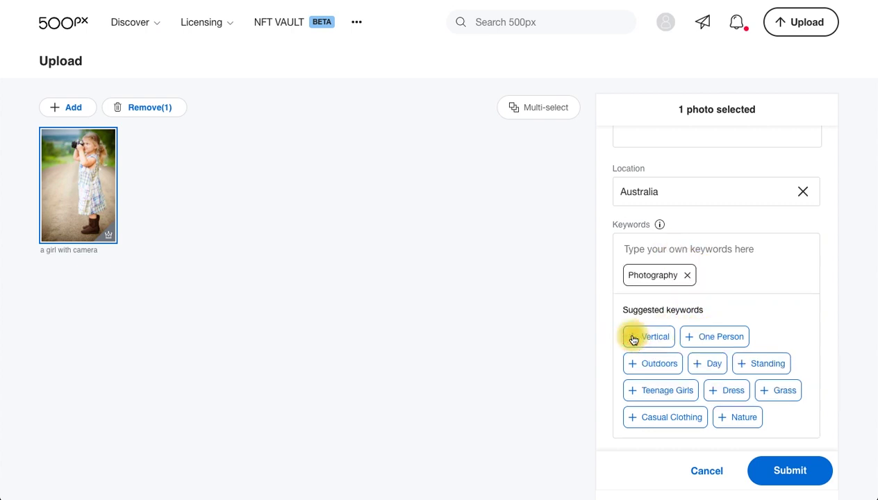
click(648, 419)
click(647, 393)
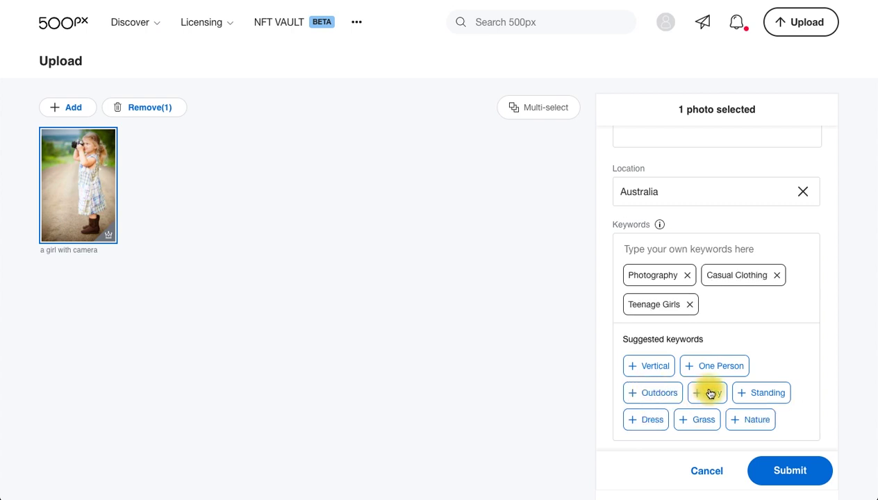
scroll(703, 351, down, 3)
scroll(700, 346, up, 2)
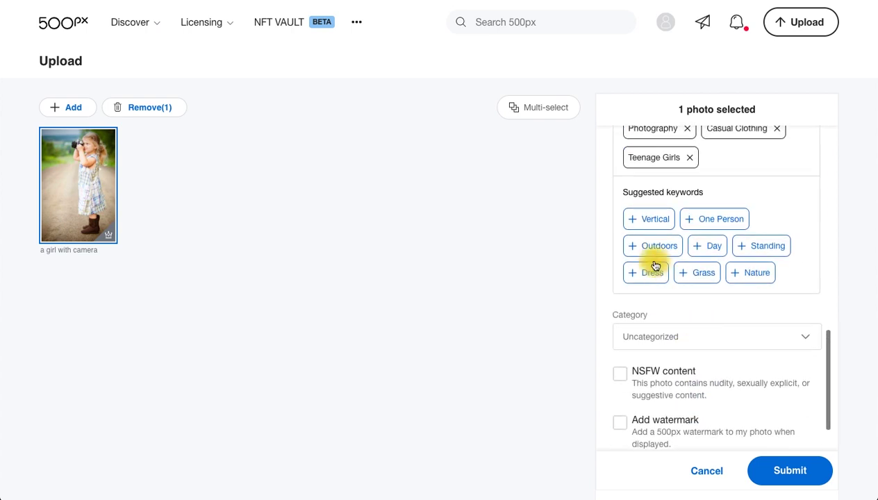
Step: Add the keywords Outdoors, One Person, Day, Standing, Vertical, Dress and Nature
click(646, 239)
scroll(764, 244, up, 2)
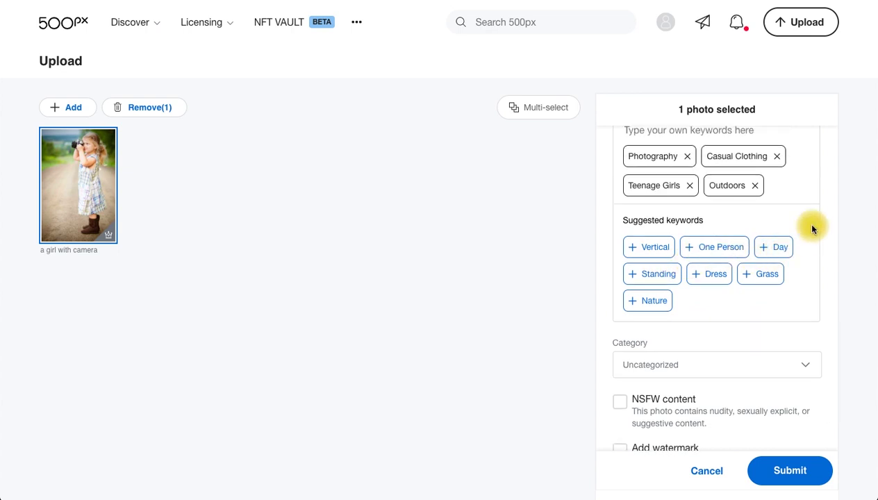
click(714, 255)
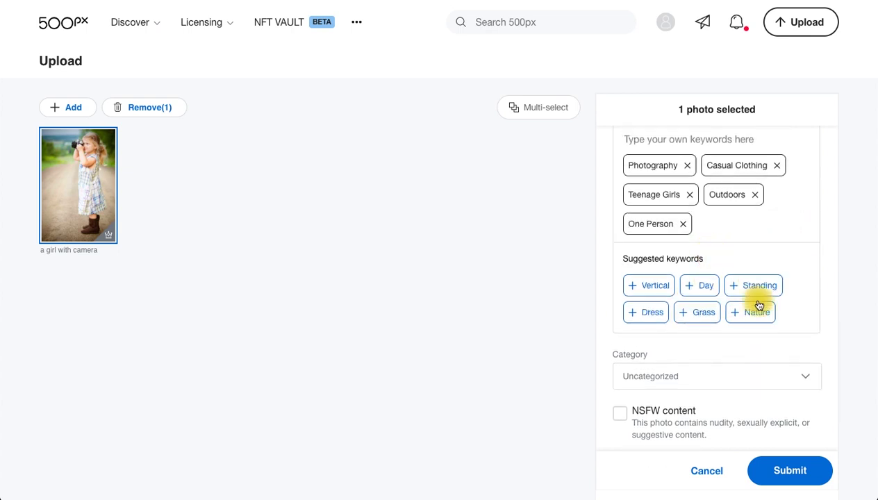
scroll(706, 278, down, 1)
click(705, 271)
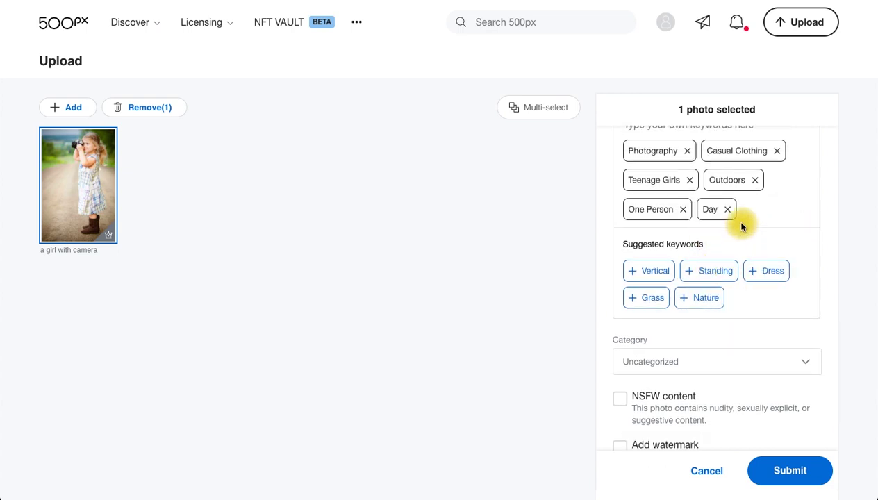
click(713, 270)
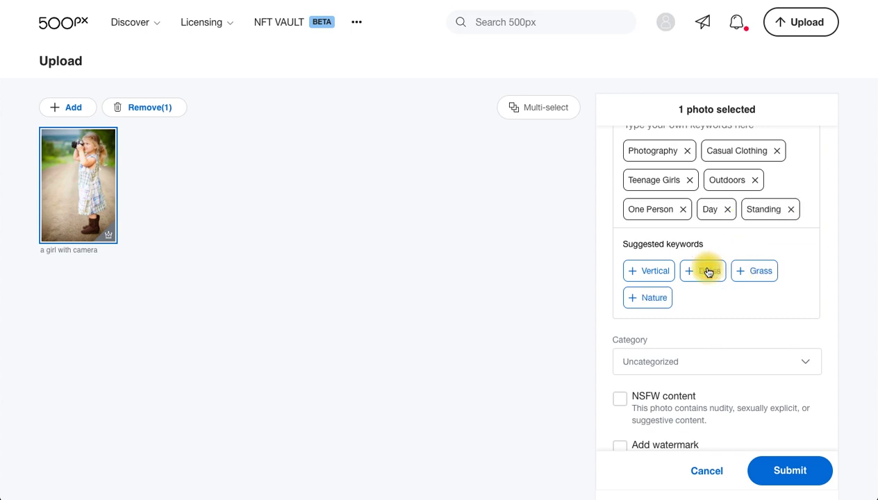
click(664, 273)
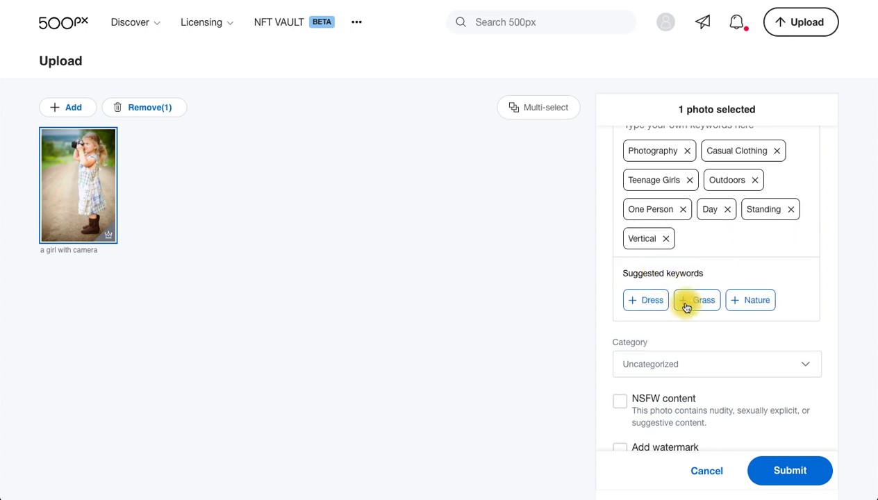
click(654, 304)
click(688, 300)
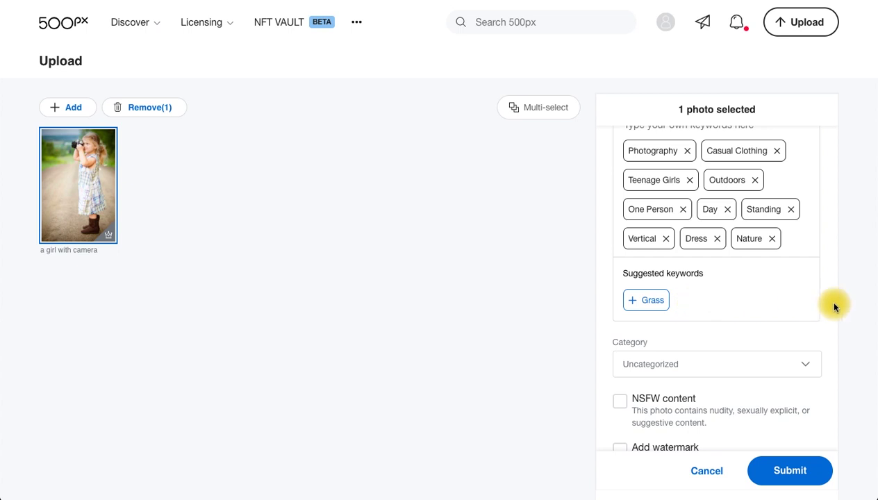
Step: Set the photo's category to Nature
scroll(709, 285, down, 2)
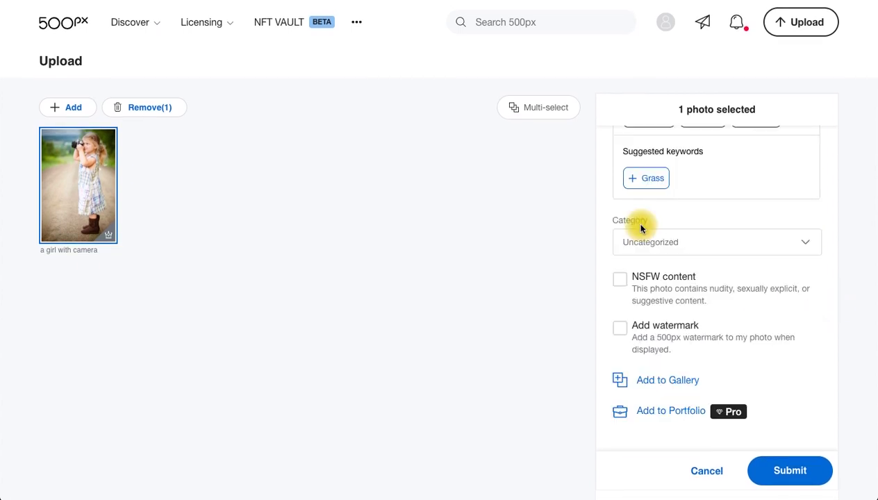
click(722, 250)
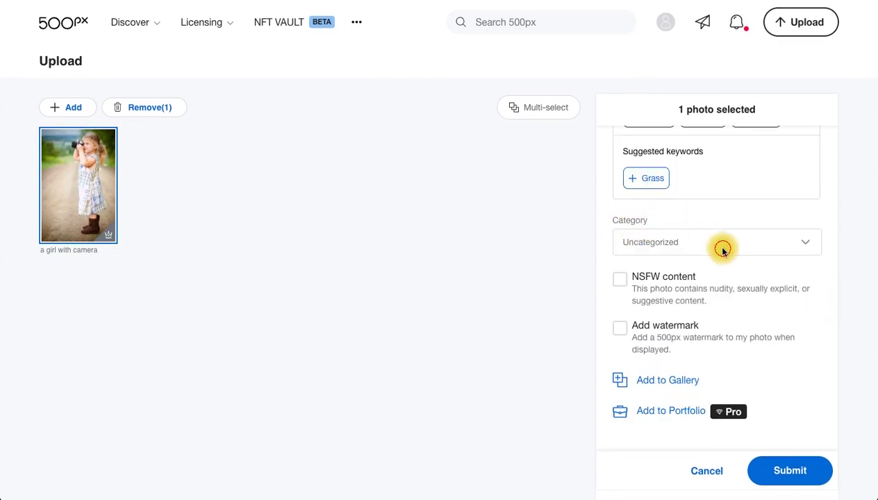
scroll(710, 345, down, 4)
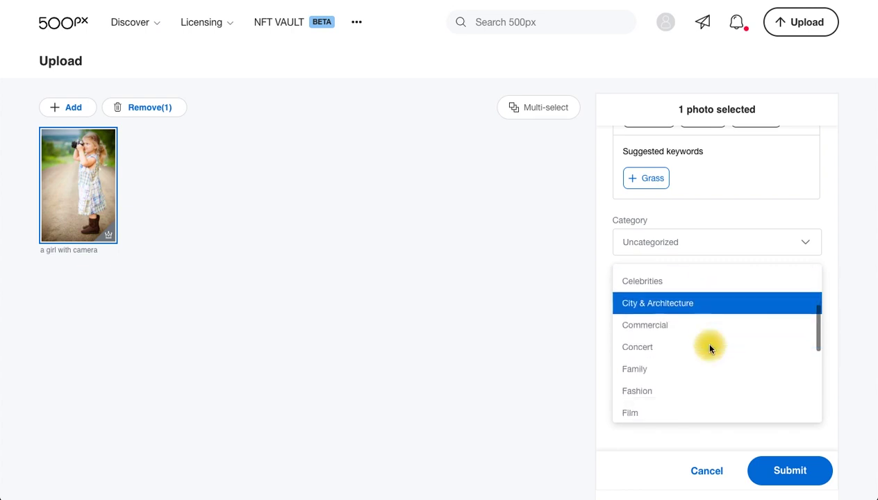
scroll(710, 345, down, 2)
scroll(709, 346, up, 2)
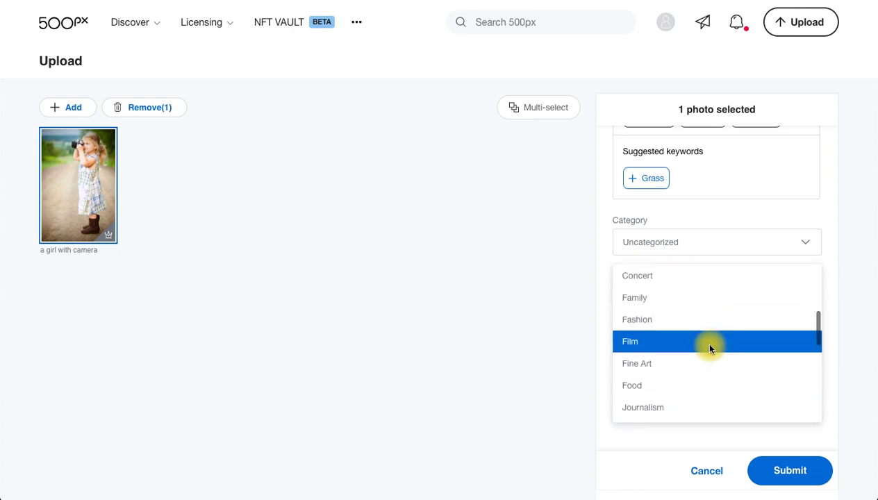
scroll(687, 362, up, 2)
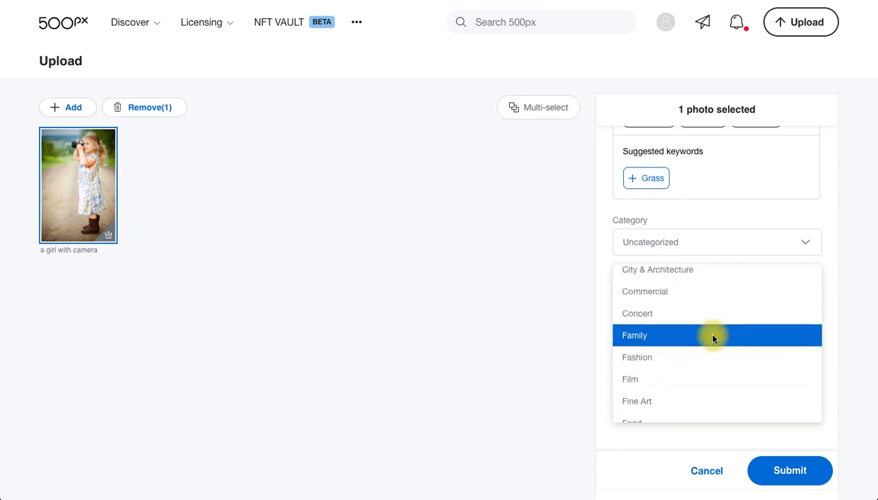
scroll(712, 338, down, 1)
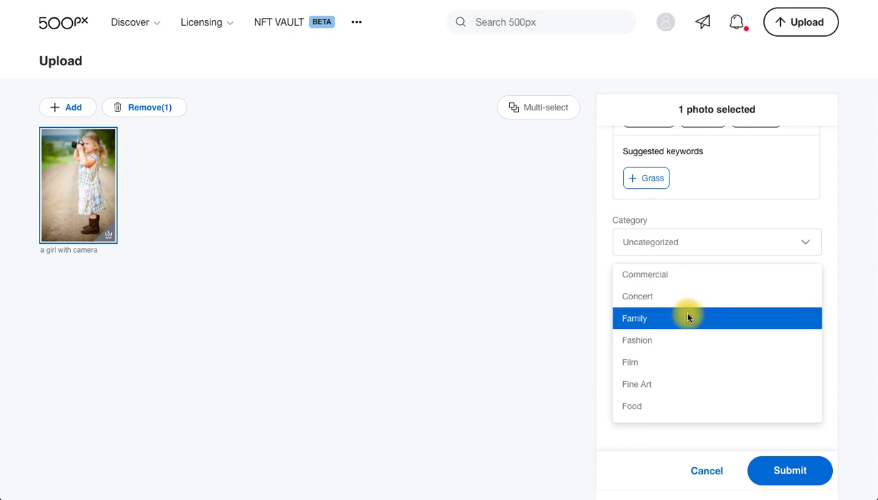
scroll(687, 317, down, 4)
scroll(702, 333, up, 2)
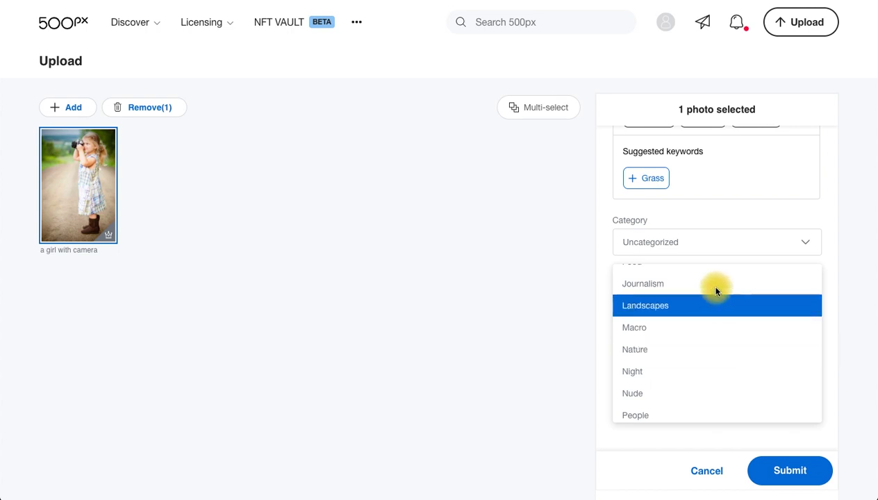
click(710, 351)
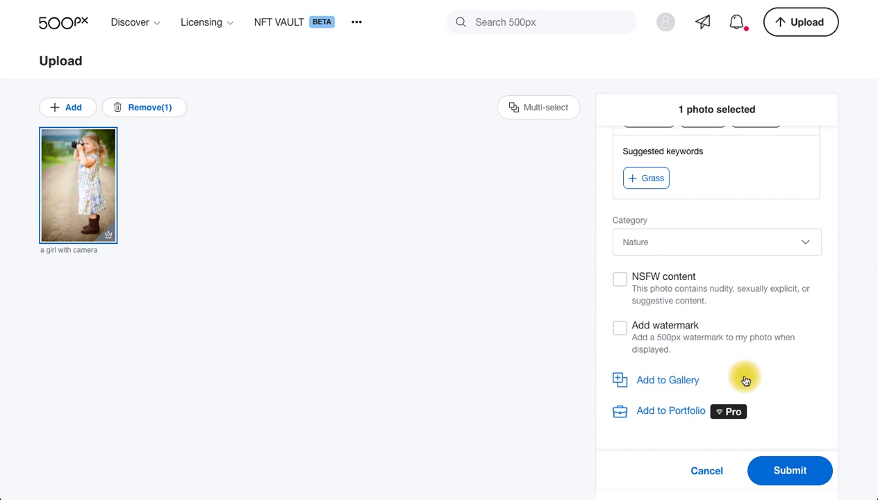
Step: Add a 500px watermark and submit the photo
click(621, 330)
scroll(736, 366, up, 10)
scroll(736, 362, down, 8)
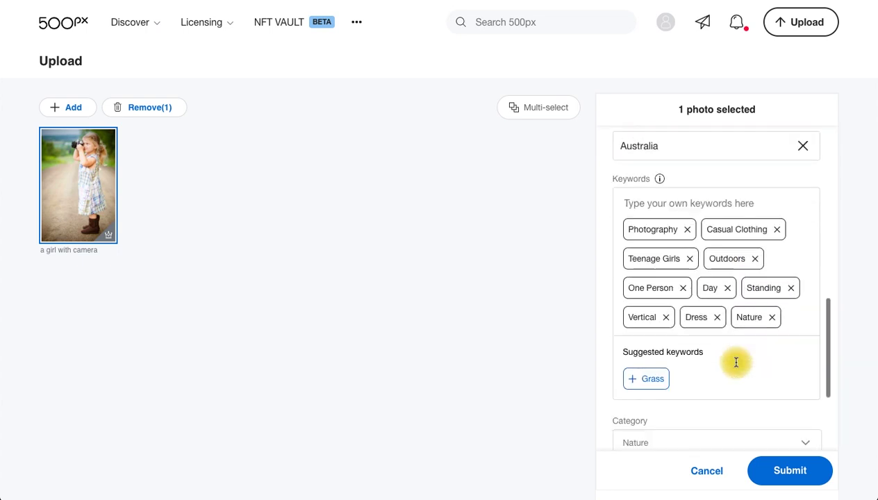
scroll(737, 362, down, 3)
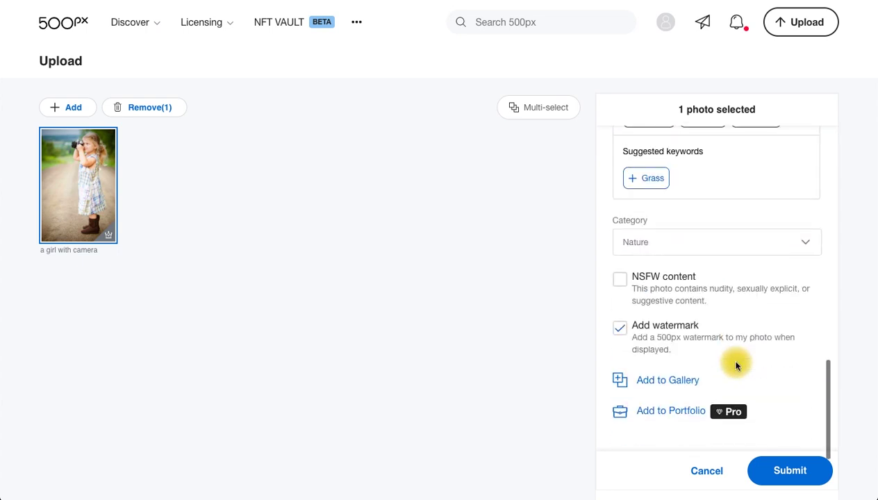
click(781, 466)
Step: Open the account menu from the profile avatar on the Photo manager page
scroll(752, 306, down, 3)
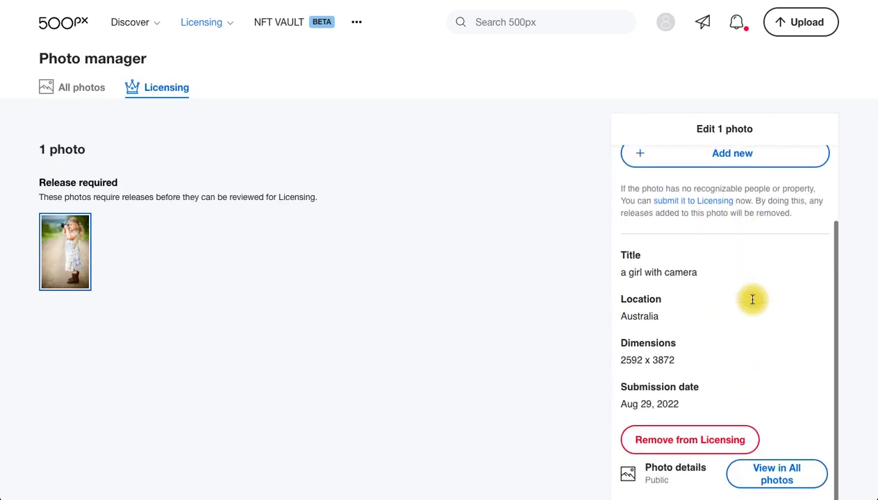
scroll(738, 377, up, 3)
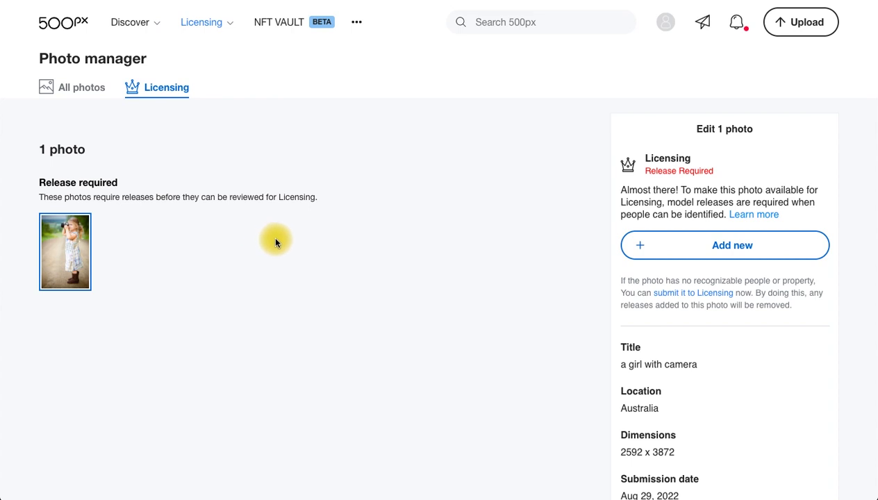
click(665, 23)
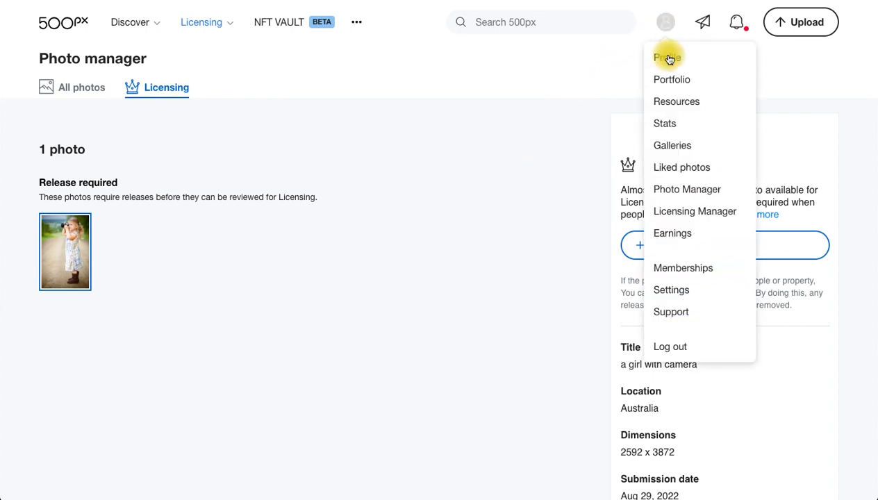
Step: Go to the Earnings page showing $0.00 total earnings, then close the reopened account menu
click(678, 230)
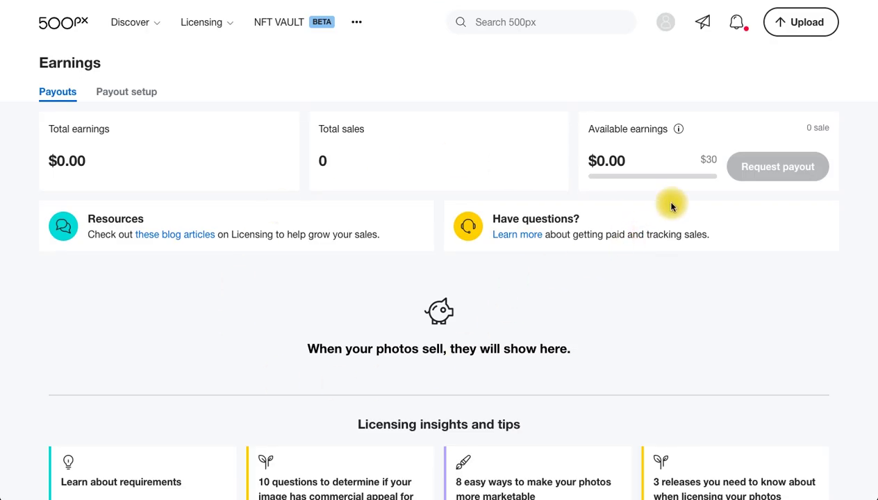
click(665, 23)
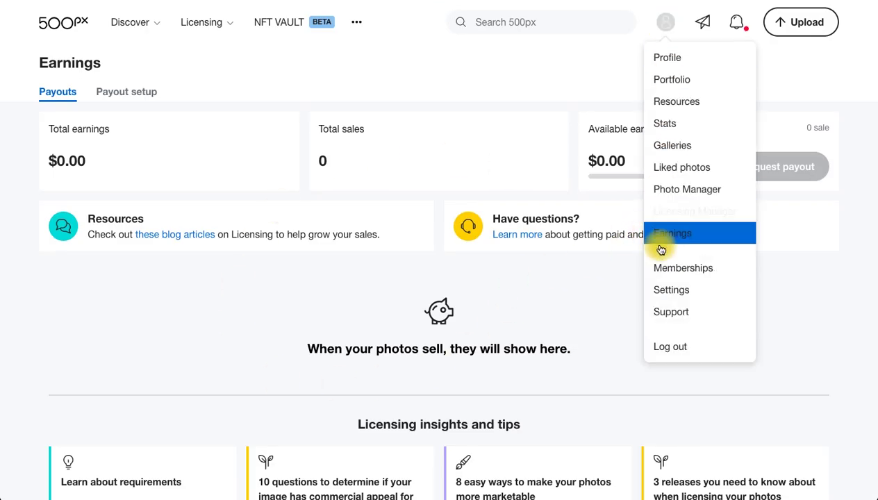
click(587, 308)
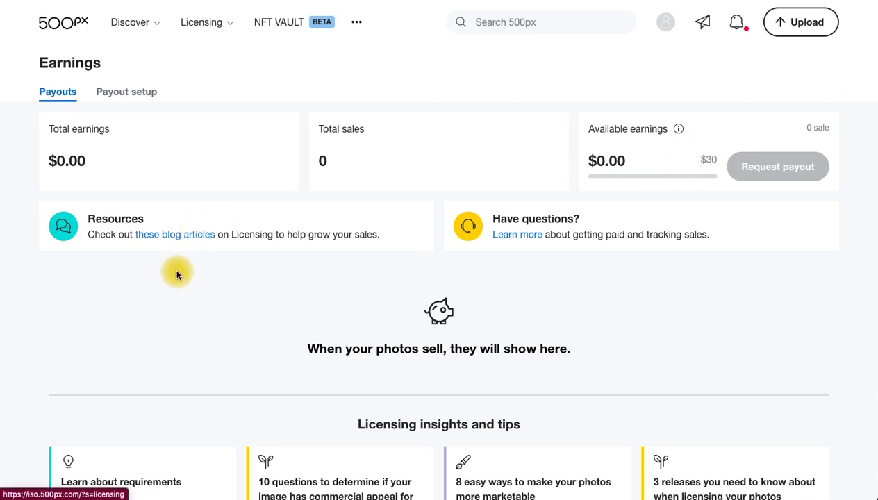
Step: Start the payout setup form as an Individual payee and enter the contact e-mail
click(135, 97)
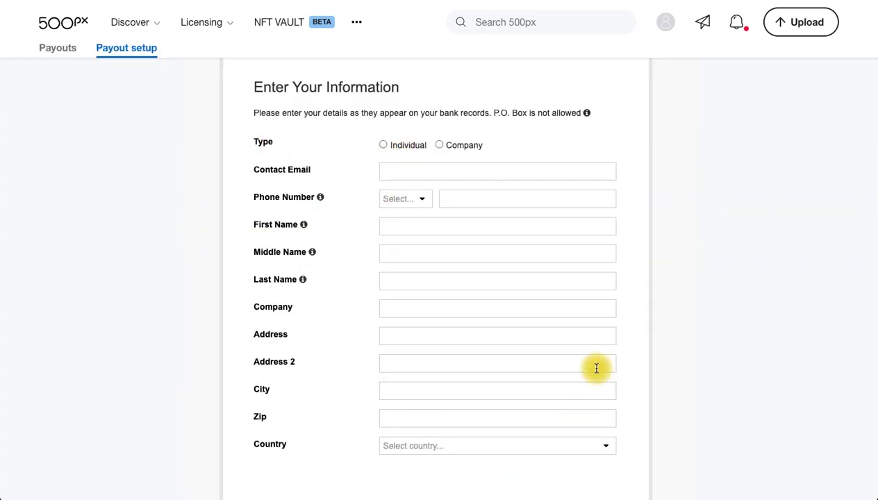
click(383, 147)
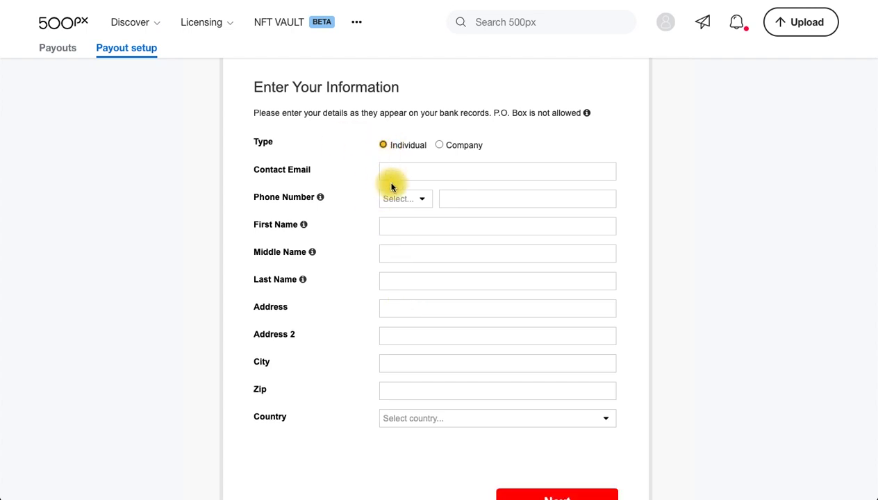
click(402, 173)
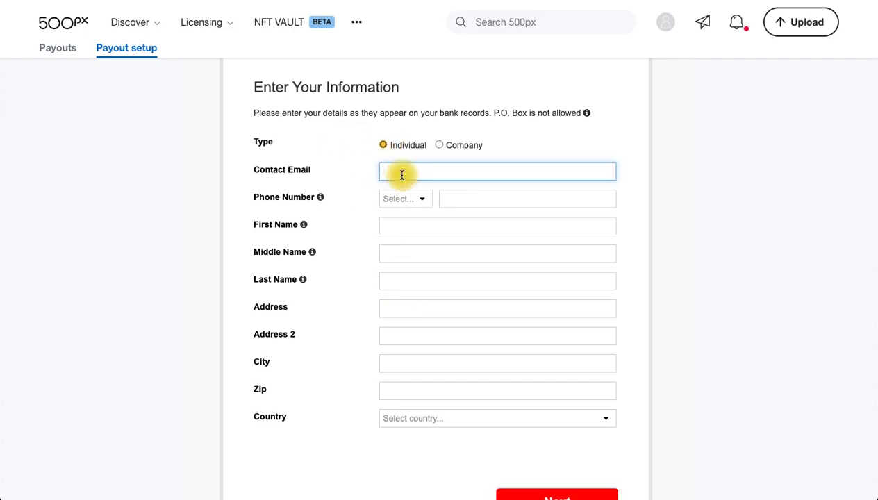
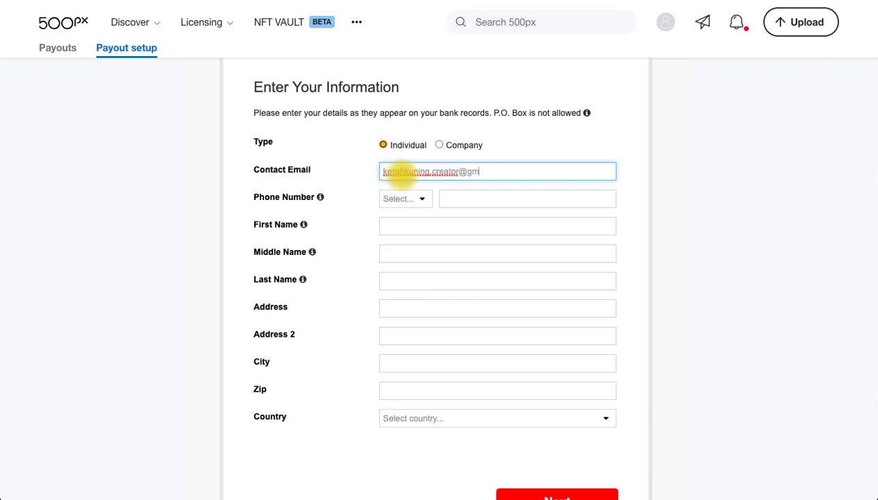
Step: Set the phone country code to Indonesia +62 and paste in the phone number
click(415, 206)
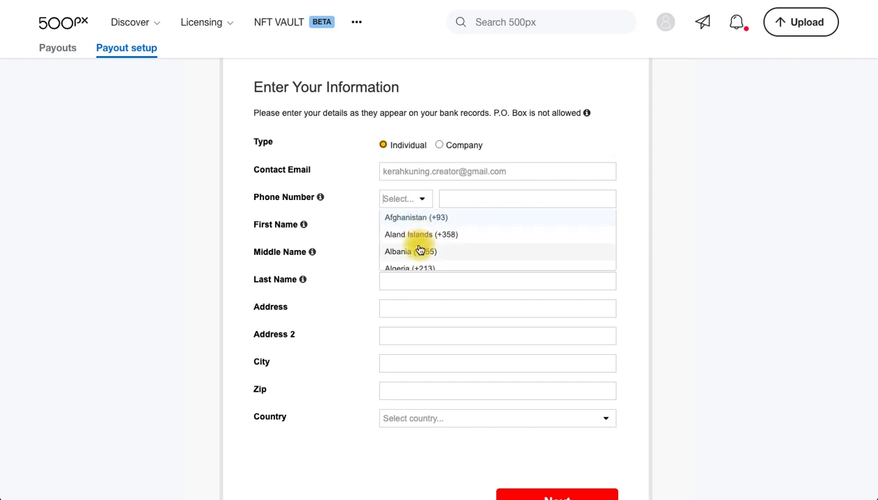
scroll(419, 251, down, 5)
scroll(419, 250, down, 10)
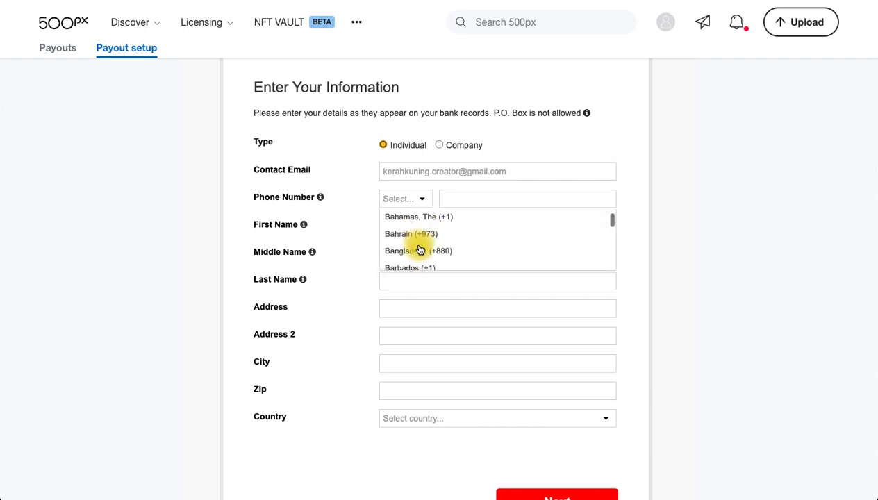
scroll(420, 248, down, 15)
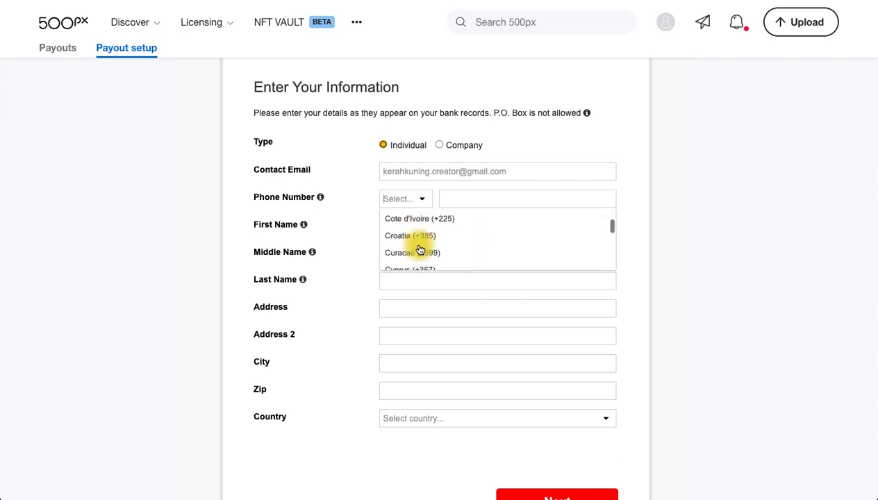
click(421, 238)
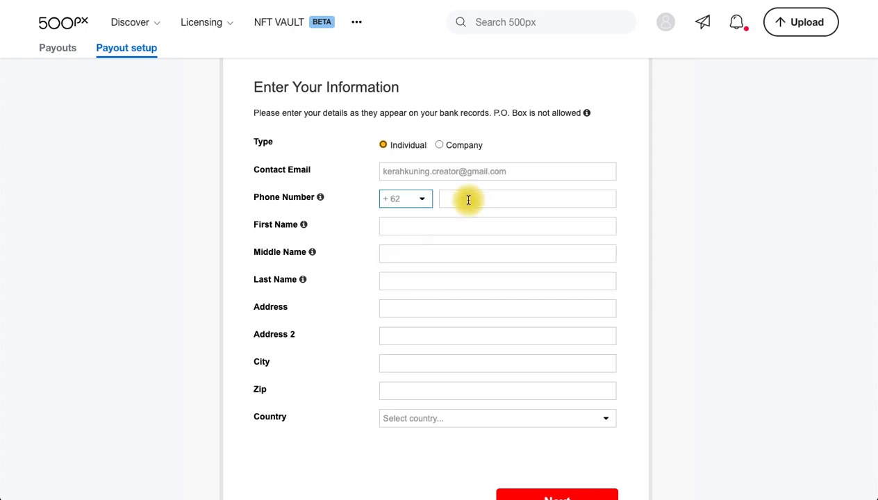
click(467, 199)
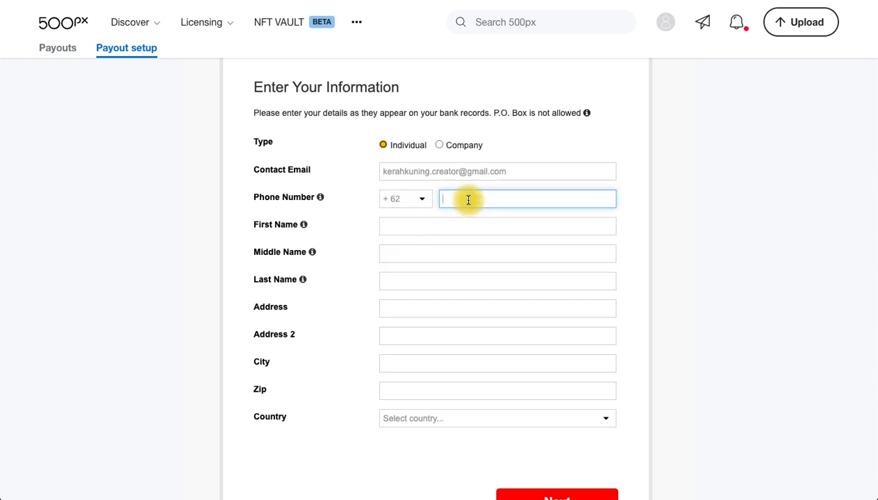
key(ctrl+v)
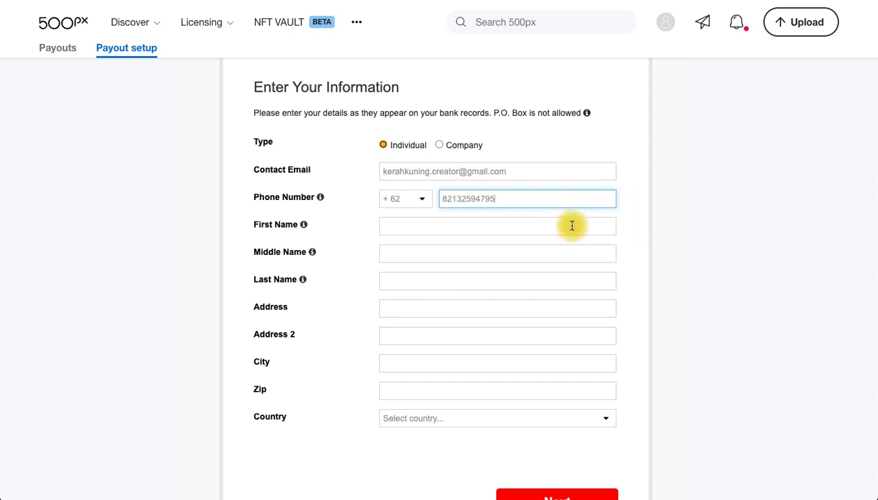
Step: Fill in the payee's first name, '-' as middle name, and last name
click(545, 223)
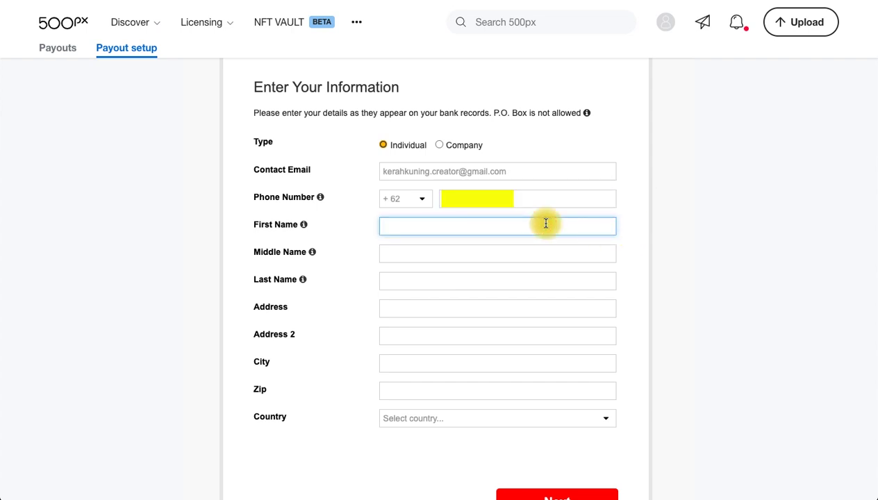
text(kerah)
click(513, 253)
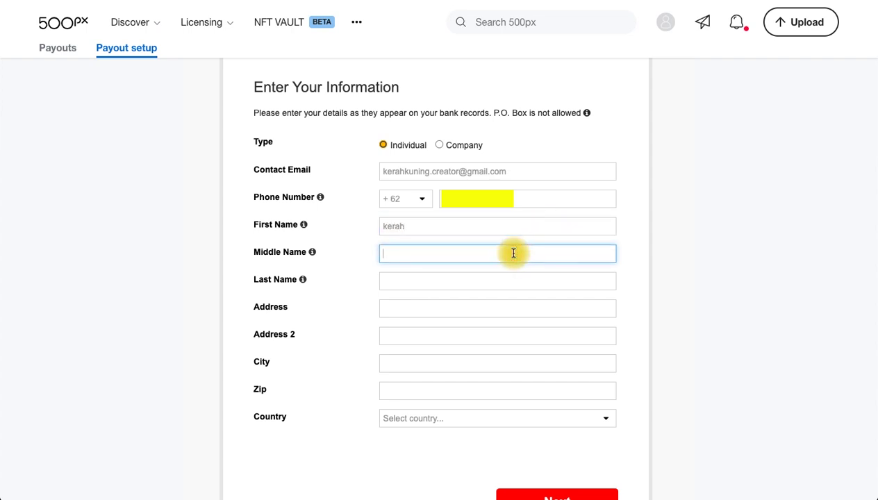
text(-)
click(476, 281)
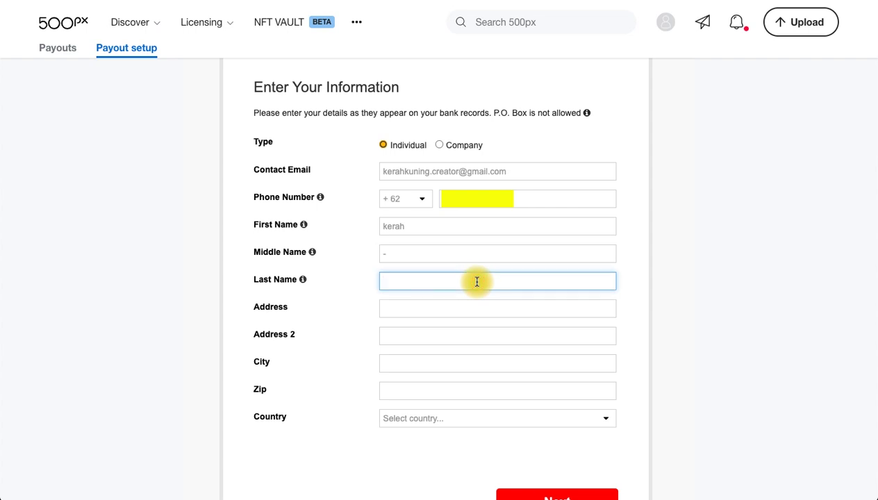
text(kuning)
Step: Enter the street address, copy it into Address 2, then fill in city and zip code
click(424, 311)
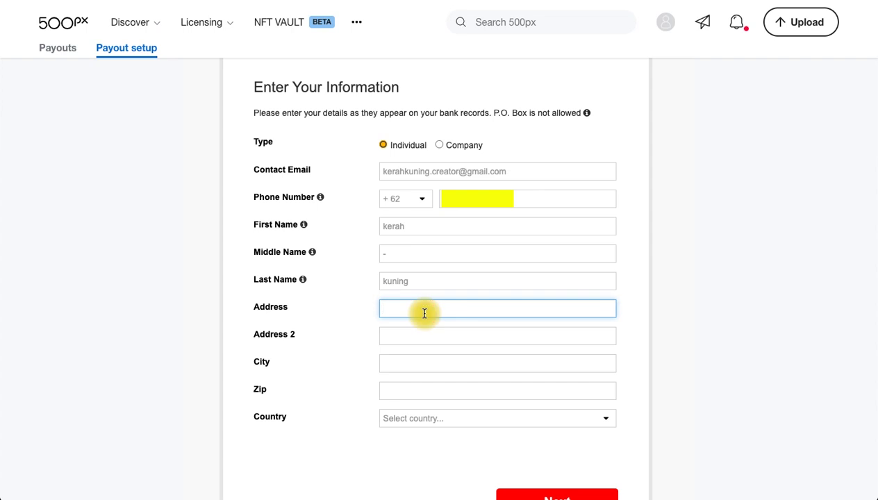
text(Surabaya)
double_click(424, 313)
key(ctrl+c)
click(422, 329)
key(ctrl+v)
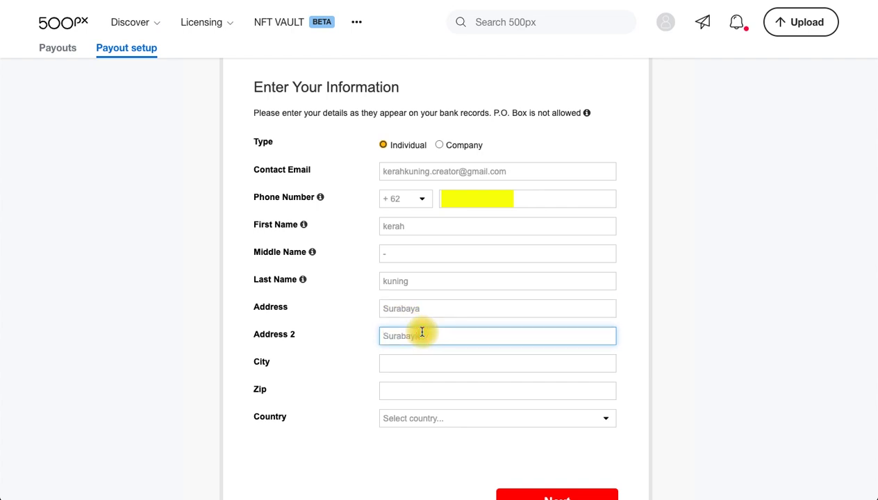
click(426, 367)
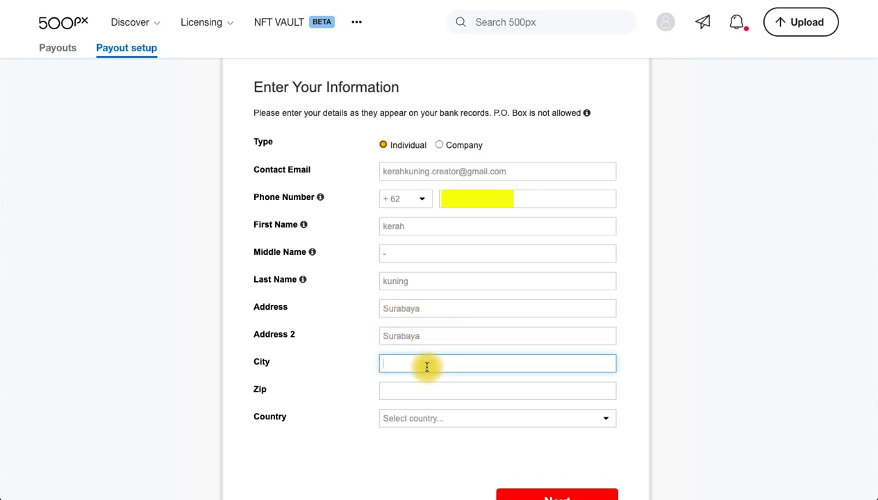
text(Surabaya)
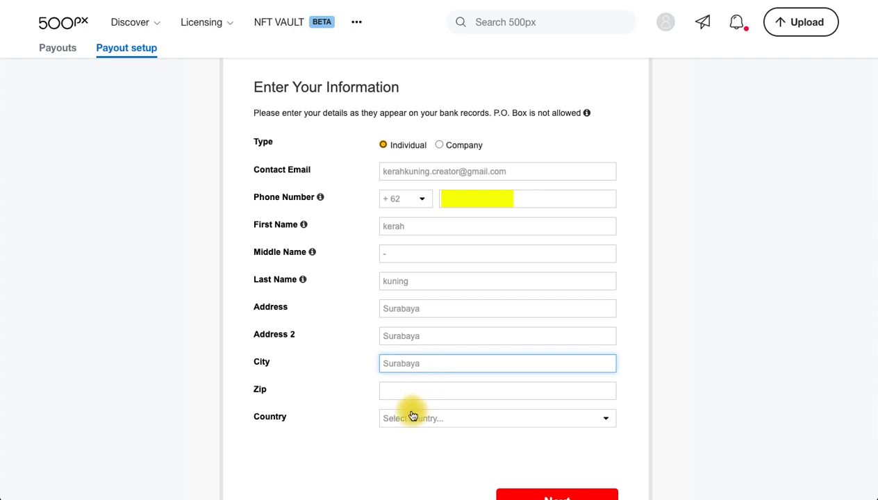
click(409, 391)
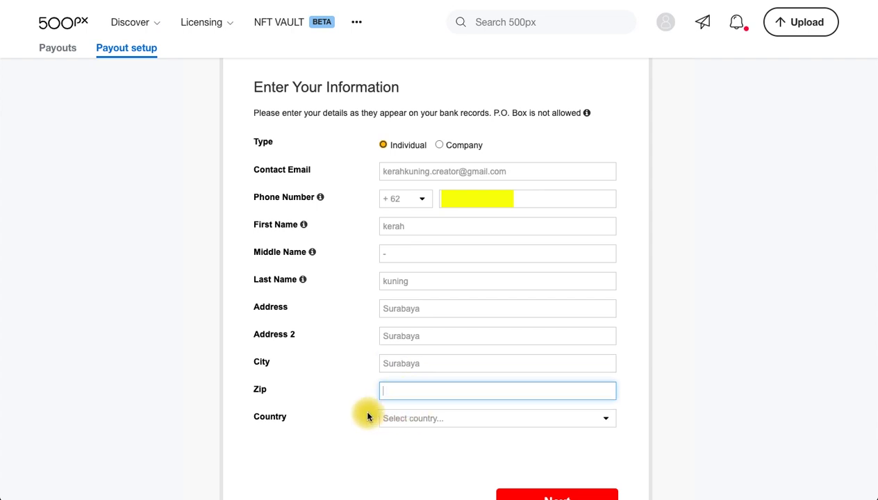
text(61381)
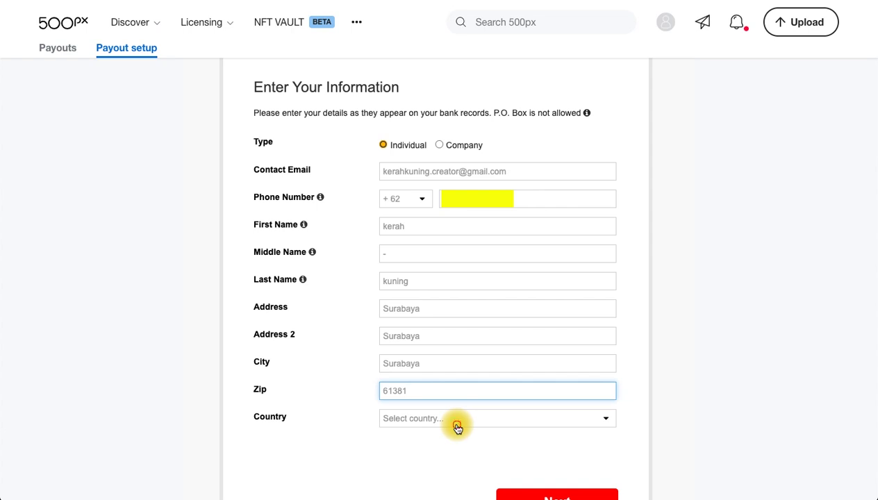
Step: Choose Indonesia from the Country dropdown
click(455, 425)
scroll(470, 448, down, 3)
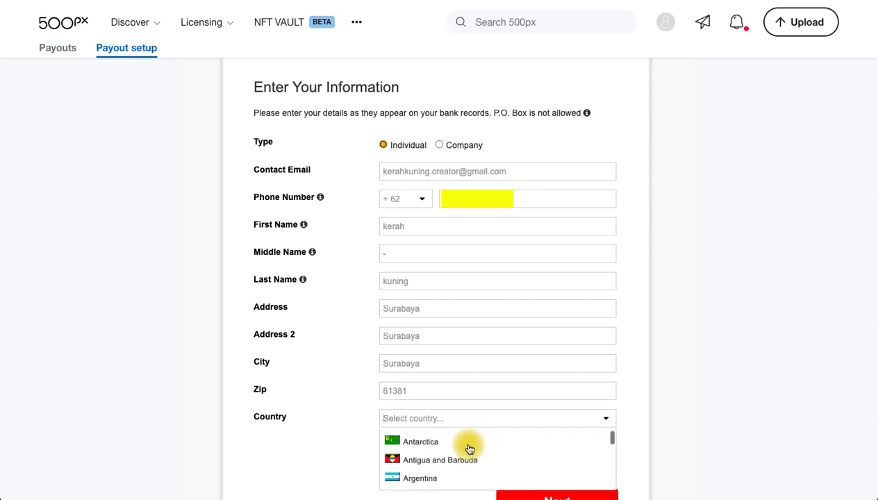
scroll(470, 448, down, 8)
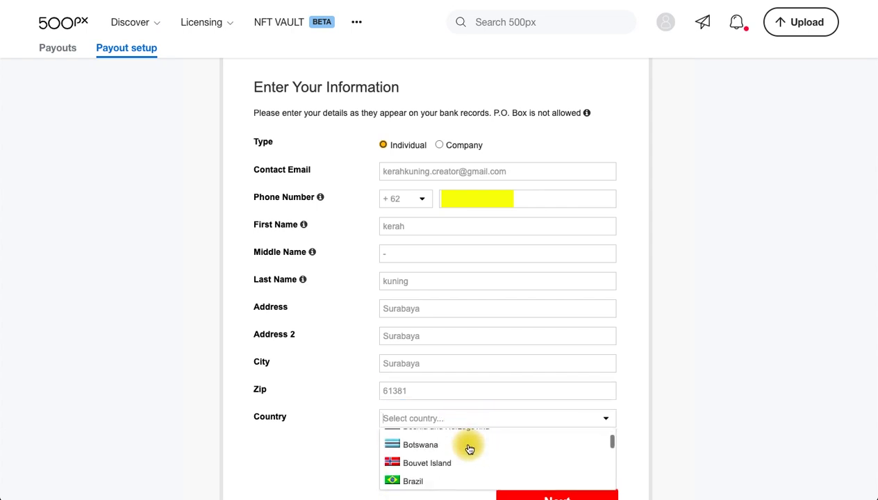
scroll(470, 448, down, 3)
text(indo)
click(435, 445)
scroll(474, 464, down, 1)
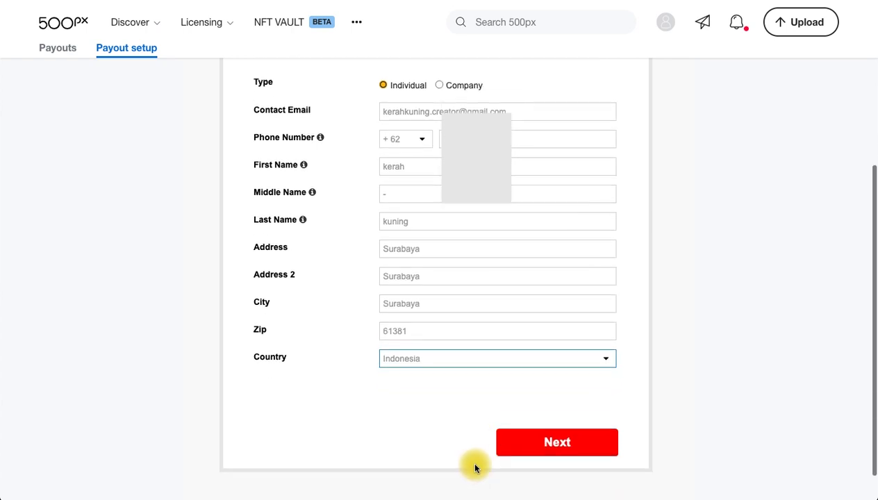
scroll(470, 464, up, 1)
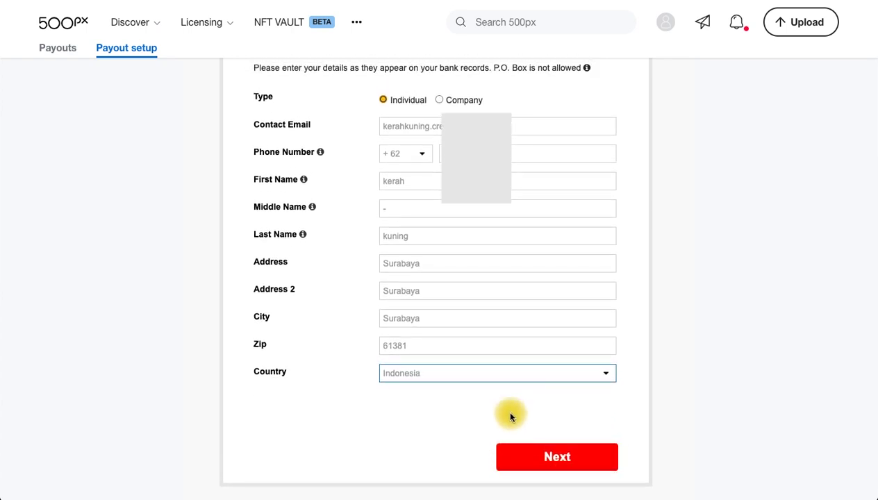
Step: Submit the address with Next and view the Payment Method dropdown options
click(554, 461)
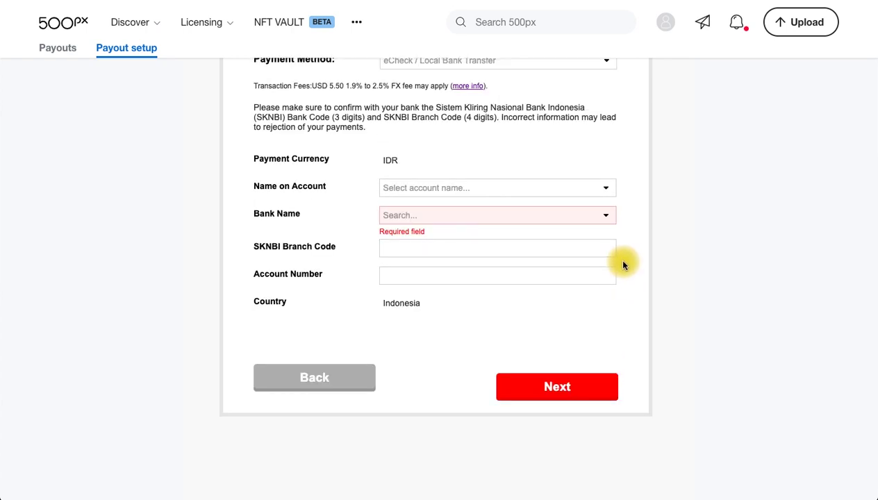
scroll(622, 263, up, 3)
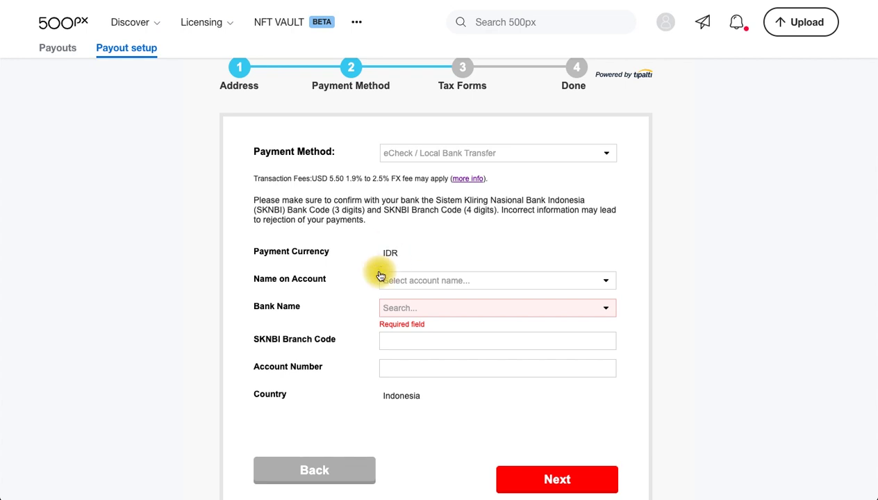
click(466, 152)
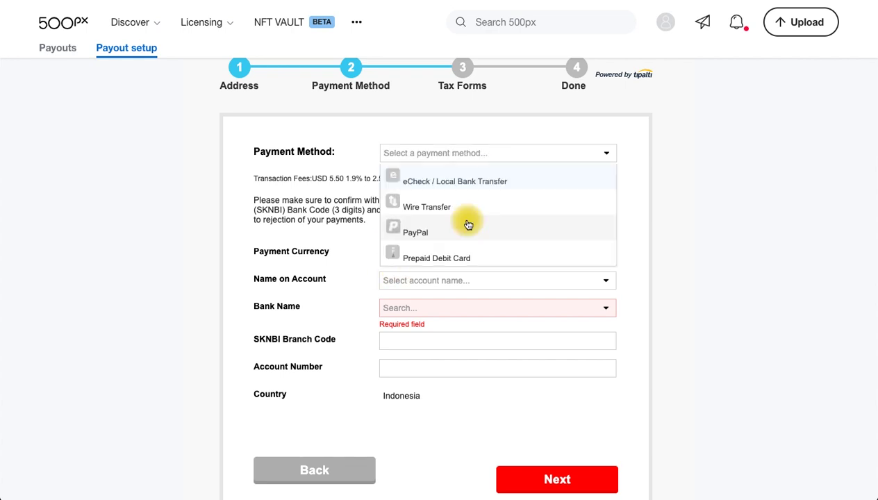
scroll(466, 223, down, 1)
scroll(469, 182, down, 1)
scroll(469, 182, up, 1)
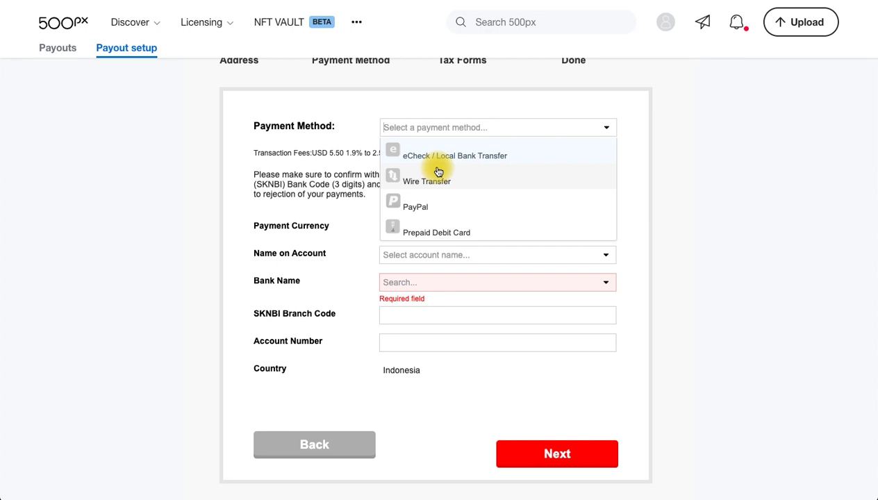
Step: Select eCheck / Local Bank Transfer and set Name on Account to the account holder's name
click(464, 160)
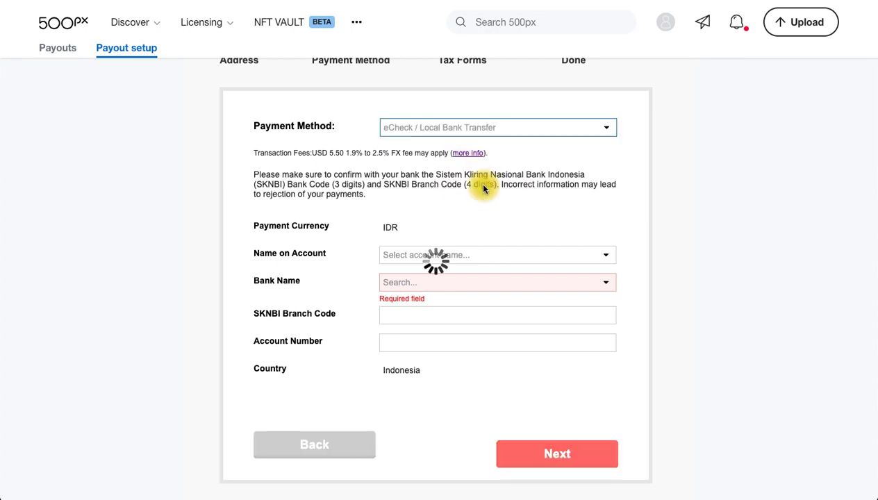
click(523, 262)
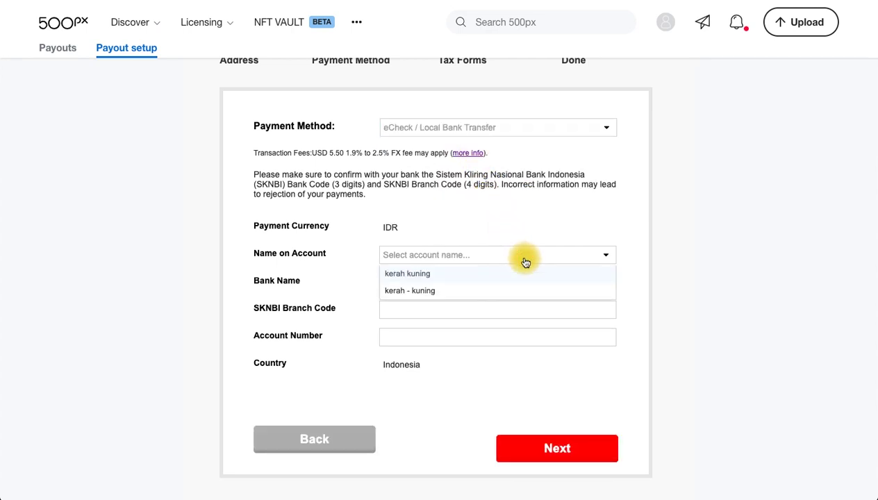
click(420, 276)
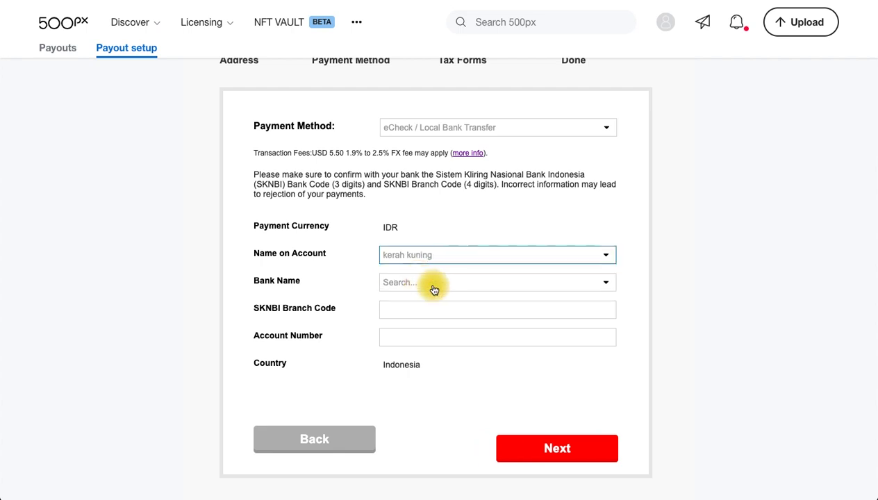
Step: Browse the Bank Name list without choosing a bank yet
click(433, 283)
scroll(470, 350, down, 3)
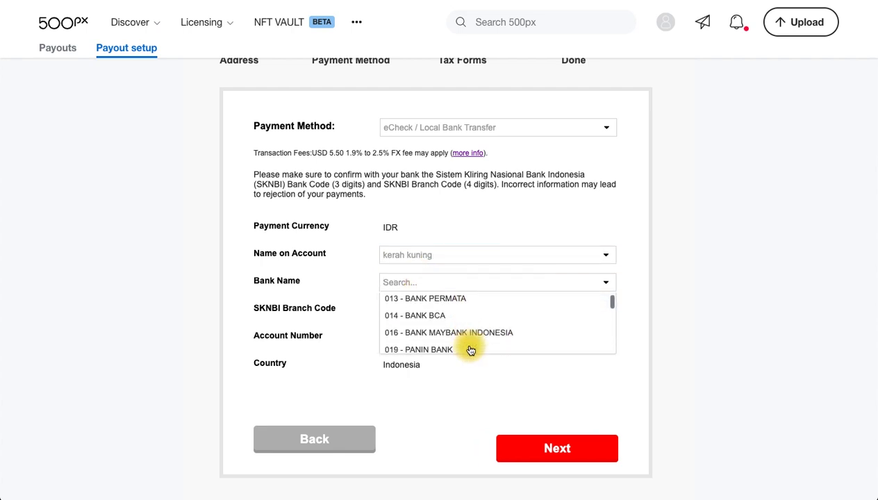
scroll(470, 350, up, 2)
scroll(471, 351, down, 2)
scroll(470, 350, down, 10)
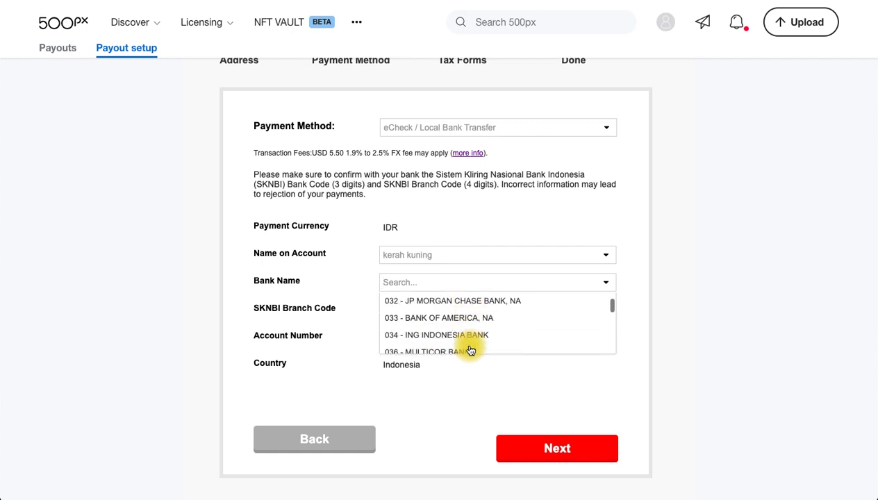
scroll(471, 350, down, 3)
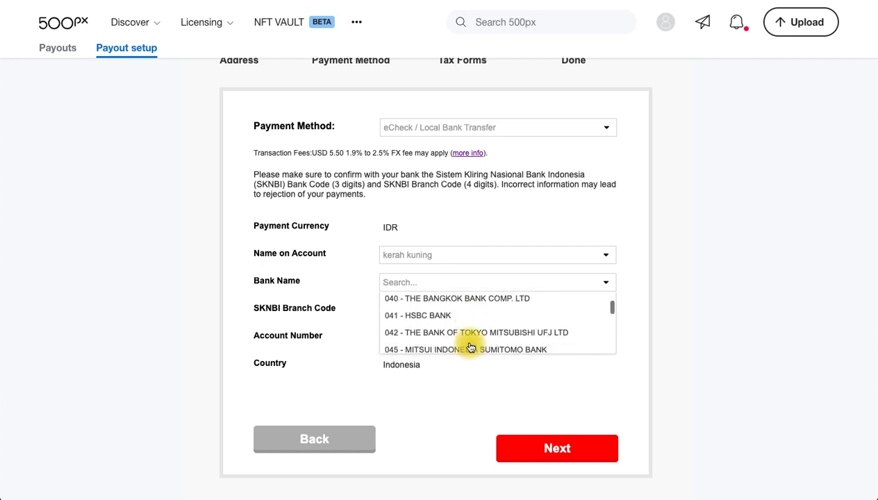
scroll(478, 327, up, 15)
scroll(478, 327, down, 1)
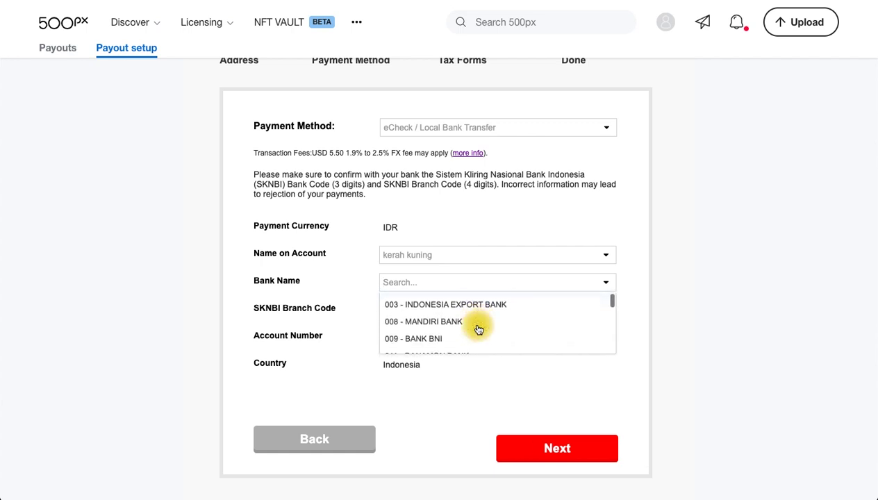
scroll(478, 326, up, 1)
scroll(484, 336, down, 2)
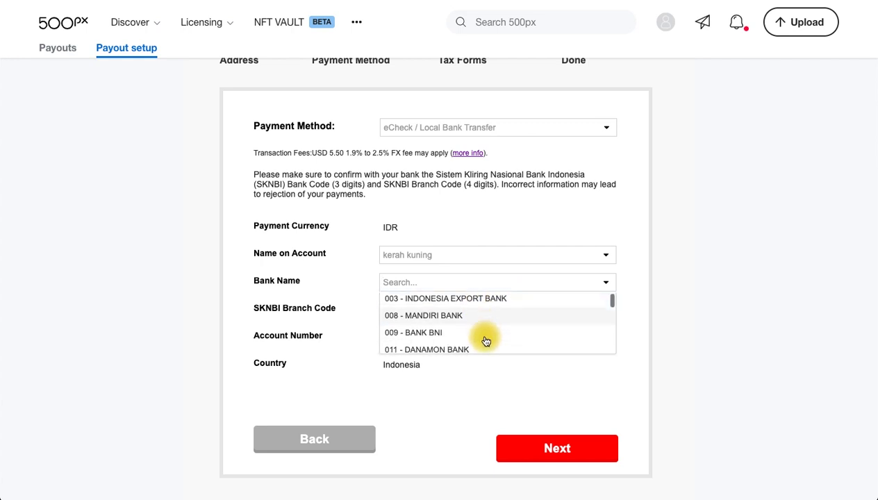
scroll(470, 327, down, 1)
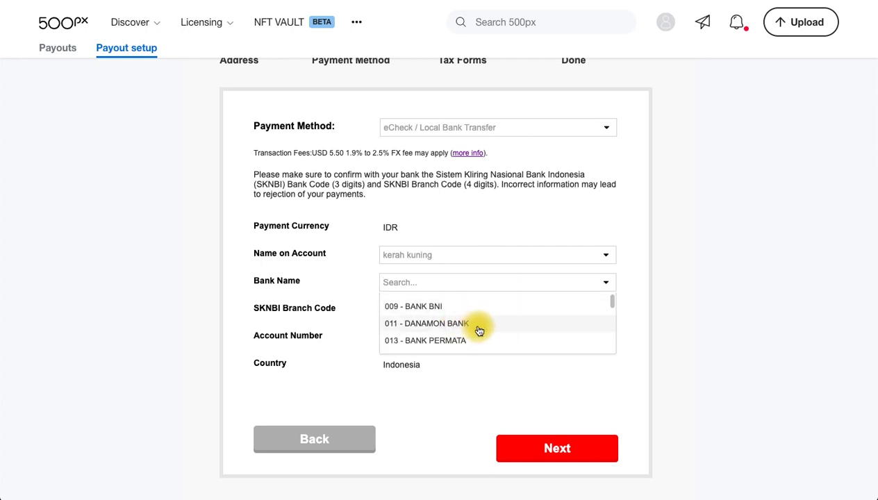
click(630, 316)
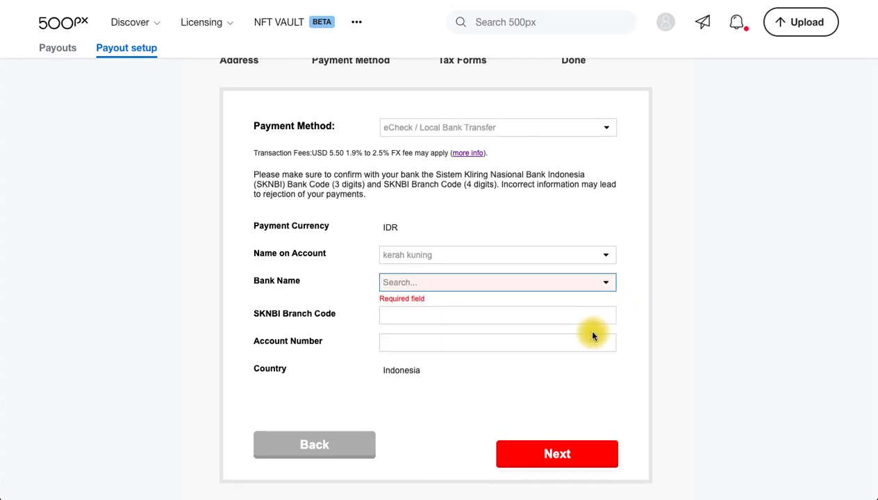
click(486, 308)
scroll(488, 364, down, 1)
scroll(489, 367, down, 2)
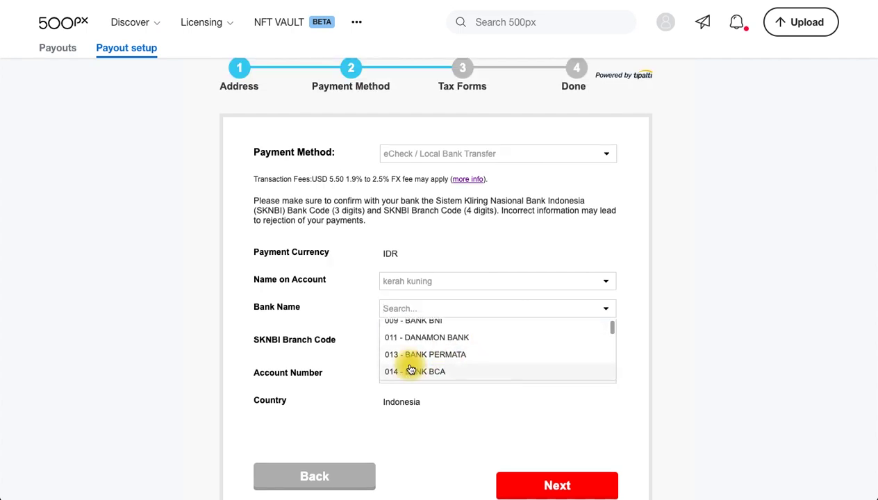